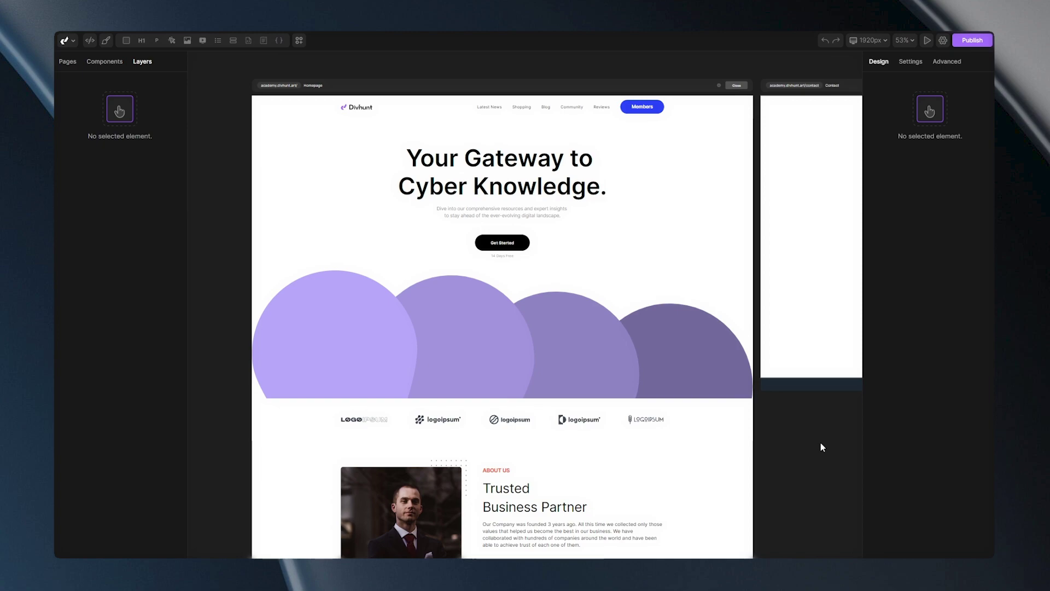
# Convert the homepage's Hero section into a component.
pyautogui.click(290, 134)
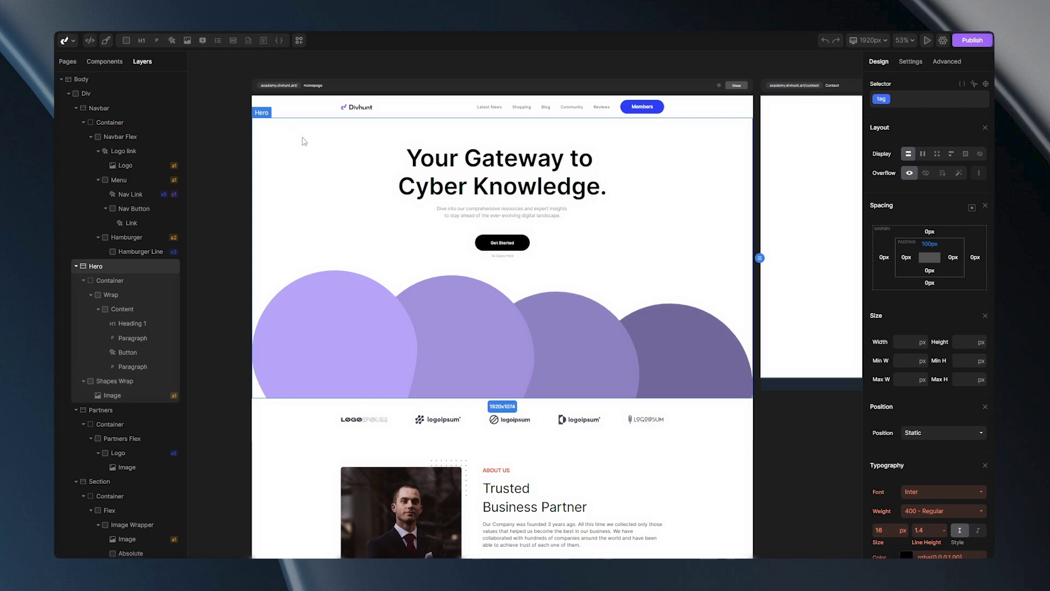
pyautogui.rightClick(97, 271)
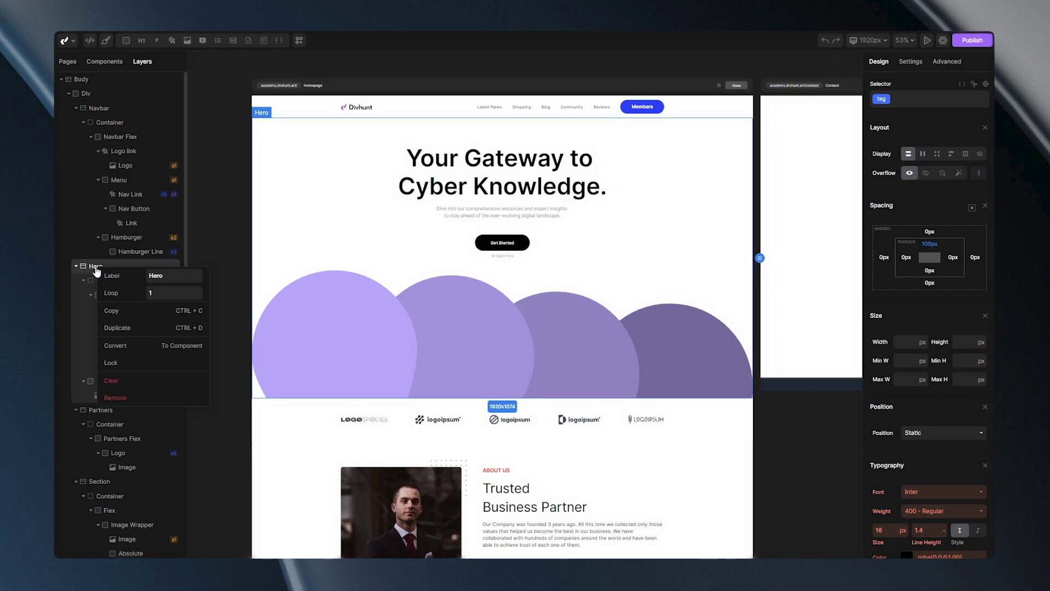
pyautogui.click(145, 350)
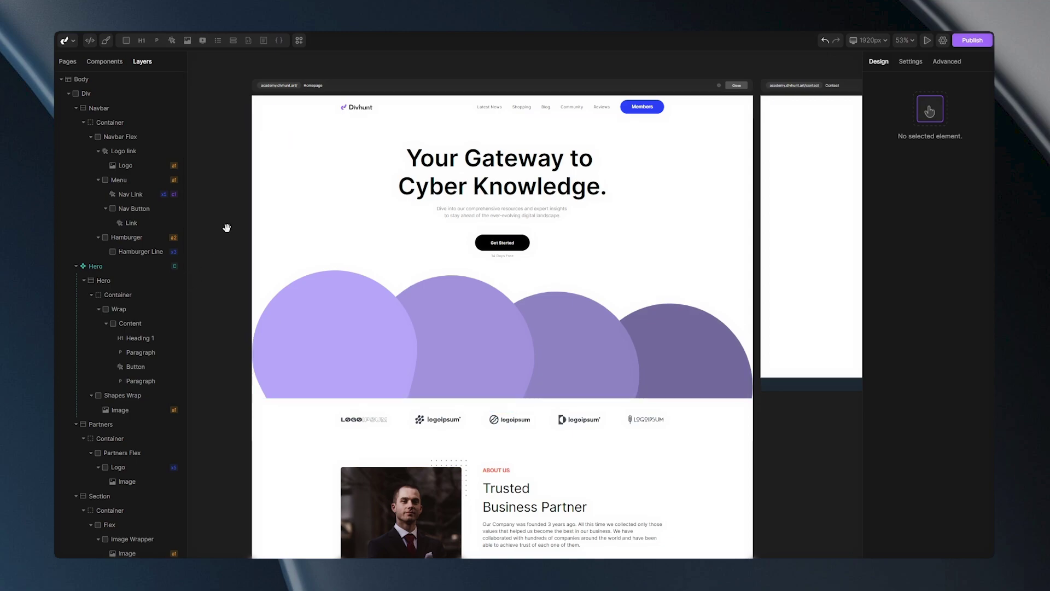
# Open the Hero component for editing on the canvas next to the homepage.
pyautogui.scroll(-4, 226, 228)
pyautogui.moveTo(228, 227); pyautogui.dragTo(556, 234)
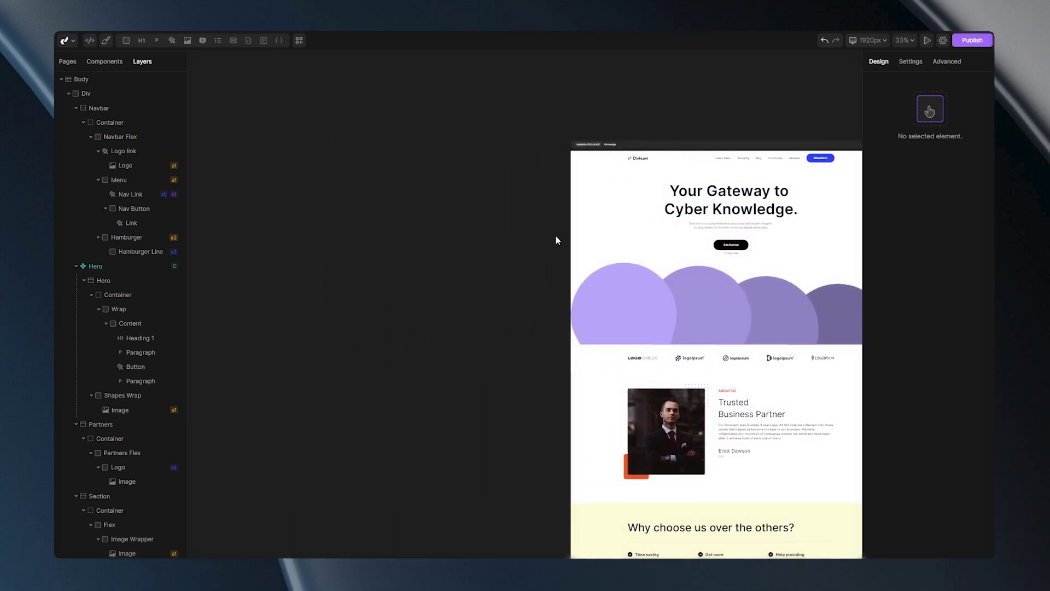
pyautogui.click(104, 62)
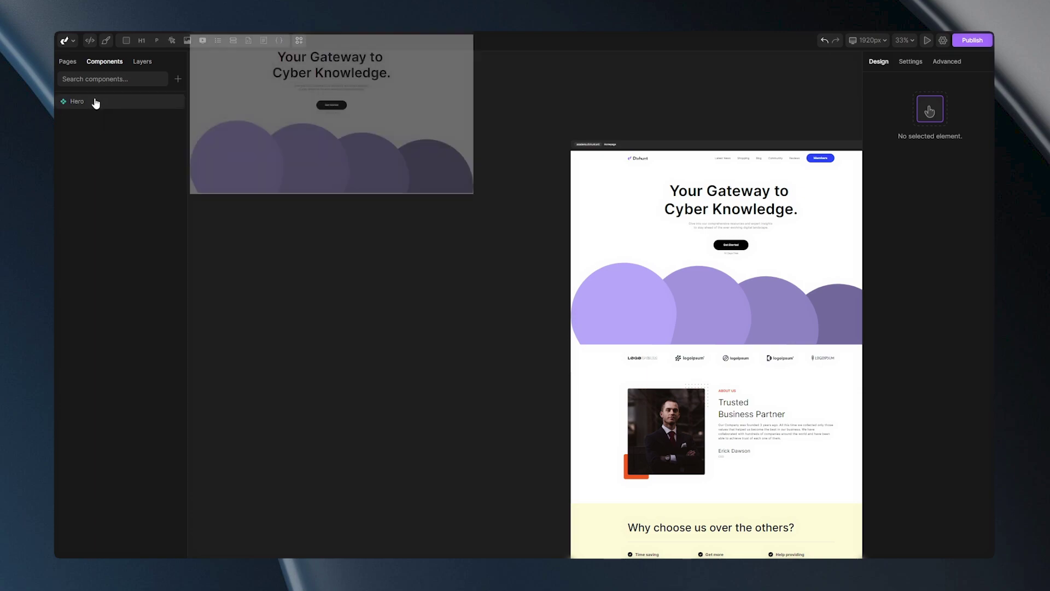
pyautogui.moveTo(86, 103)
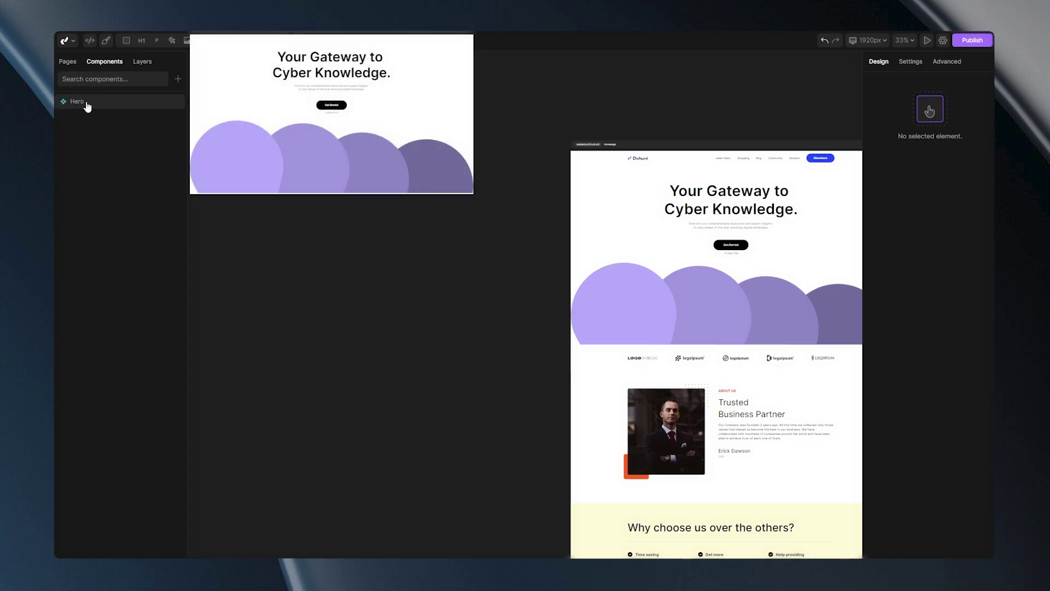
pyautogui.click(121, 108)
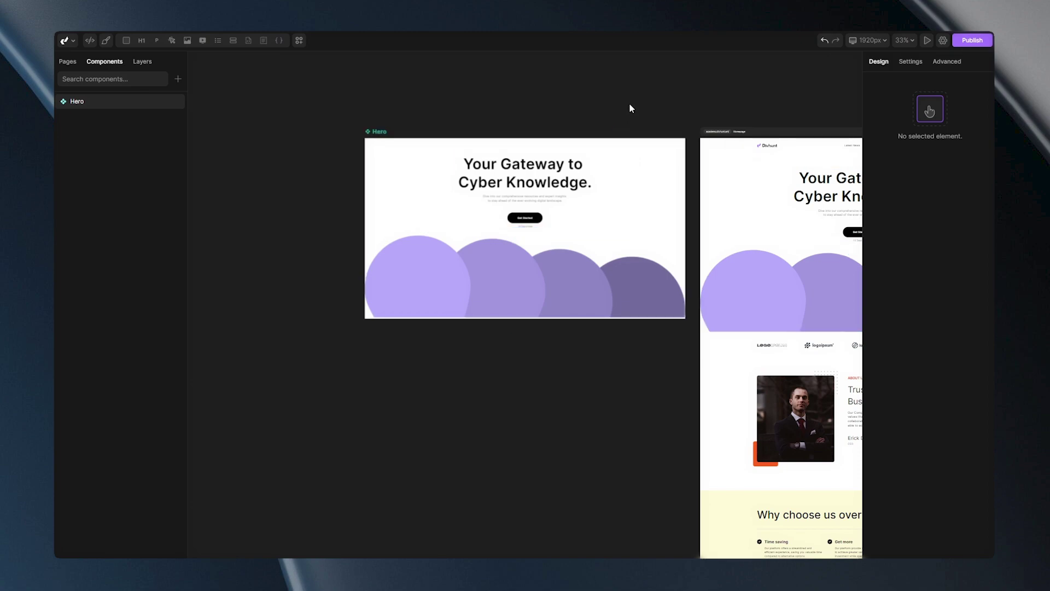
# Insert an empty Component element into the body of the Contact page.
pyautogui.moveTo(764, 97); pyautogui.dragTo(495, 87)
pyautogui.scroll(2, 666, 87)
pyautogui.scroll(2, 546, 99)
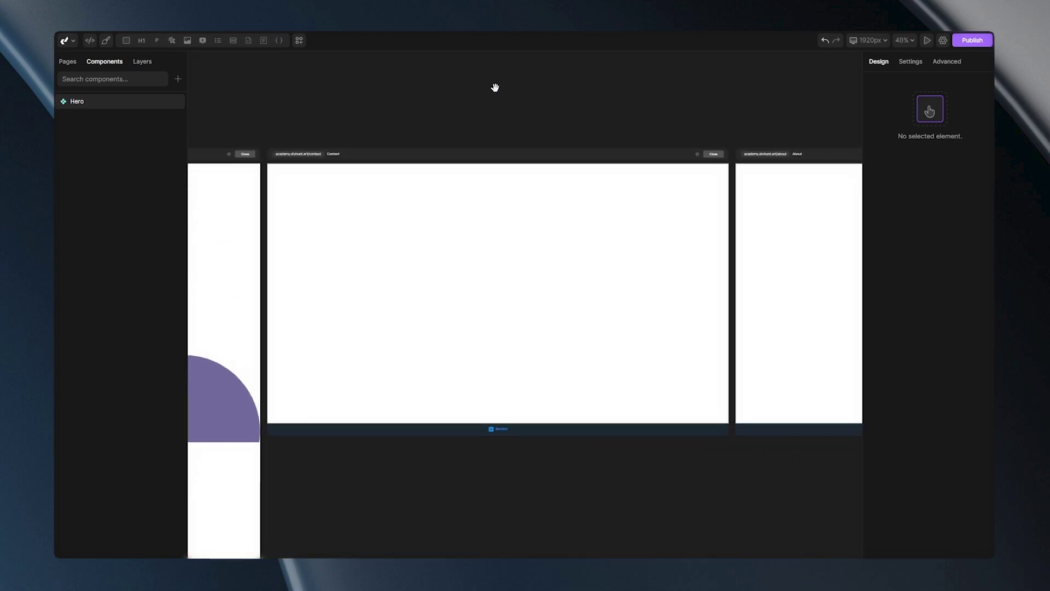
pyautogui.click(334, 184)
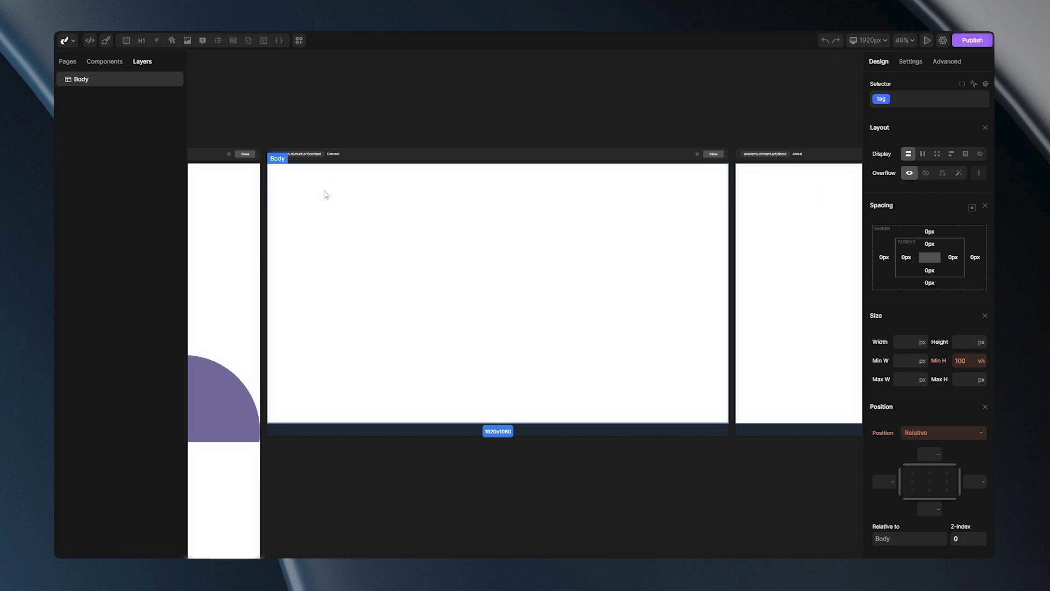
pyautogui.hotkey('ctrl', 'k')
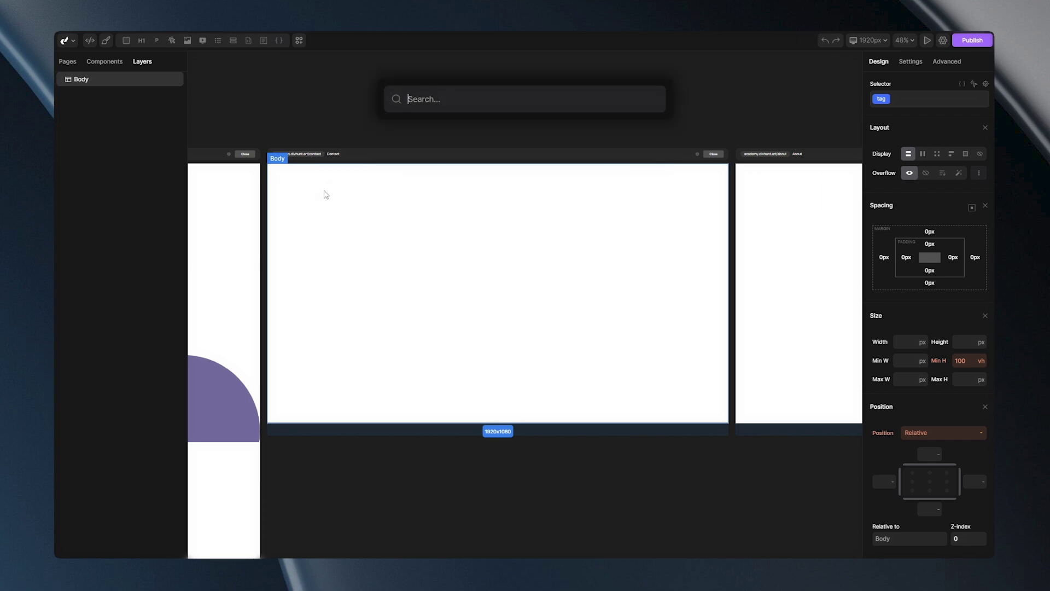
pyautogui.write('compon')
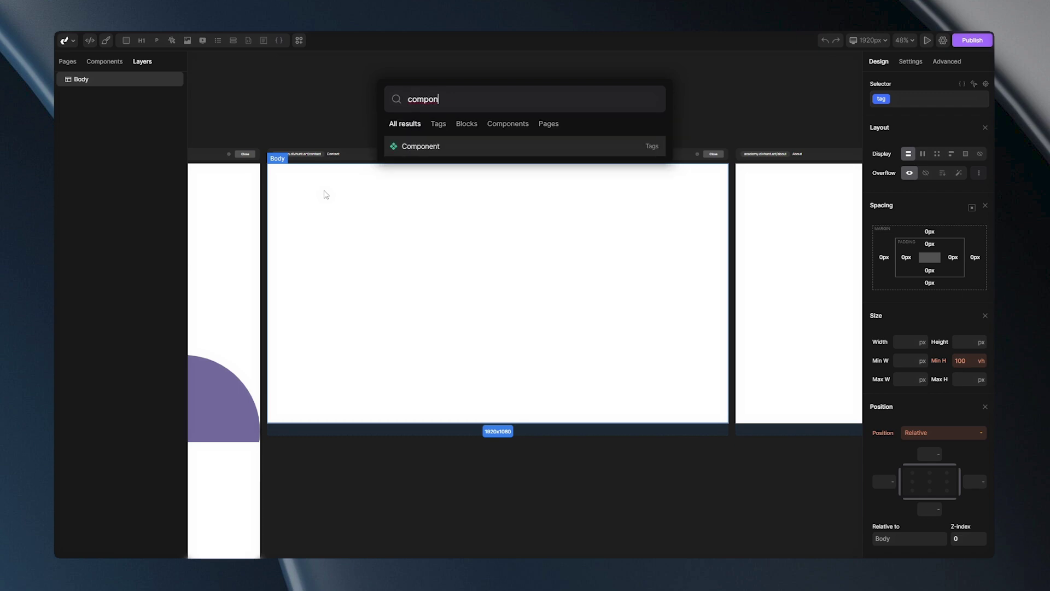
pyautogui.press('Return')
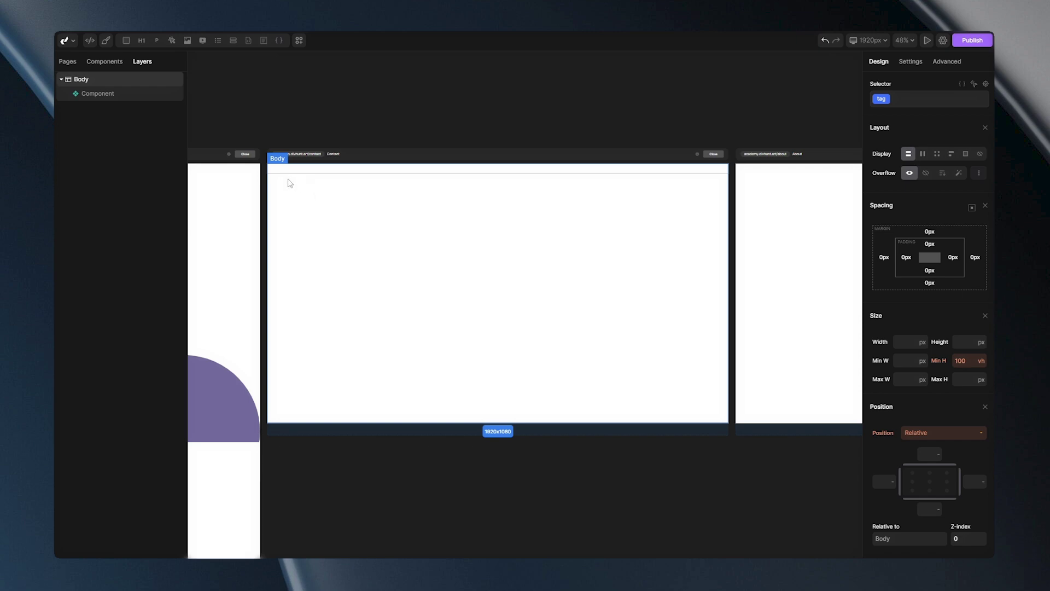
# Assign the Hero component to the empty Component element on the Contact page.
pyautogui.click(107, 94)
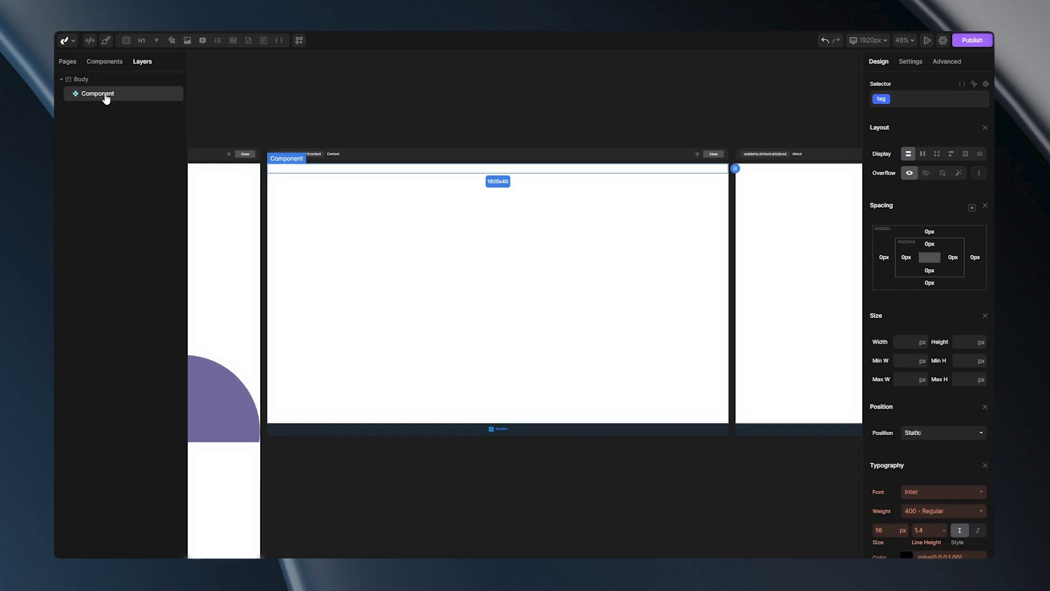
pyautogui.click(911, 62)
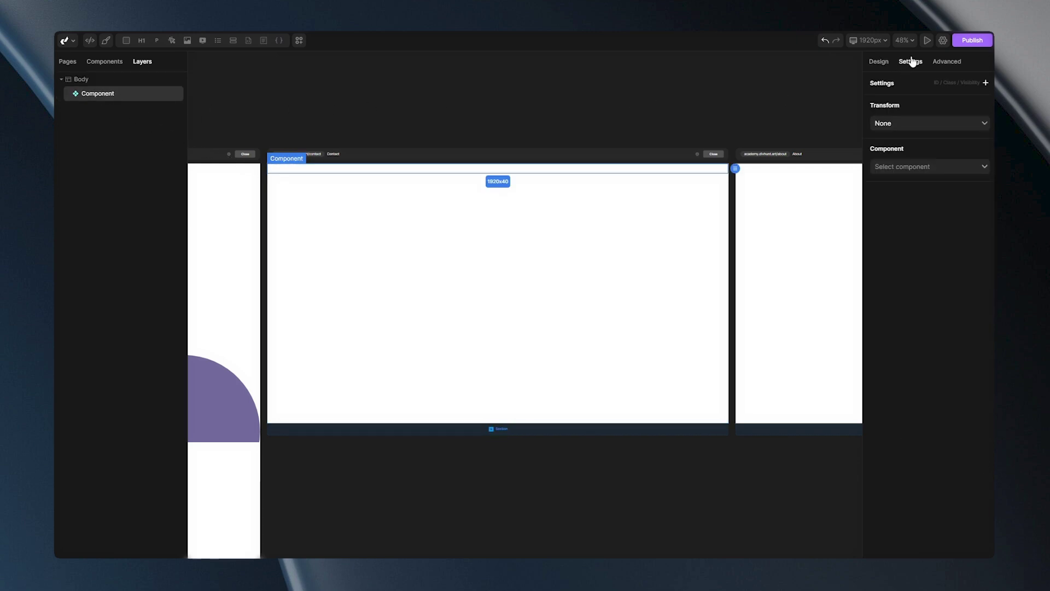
pyautogui.click(910, 171)
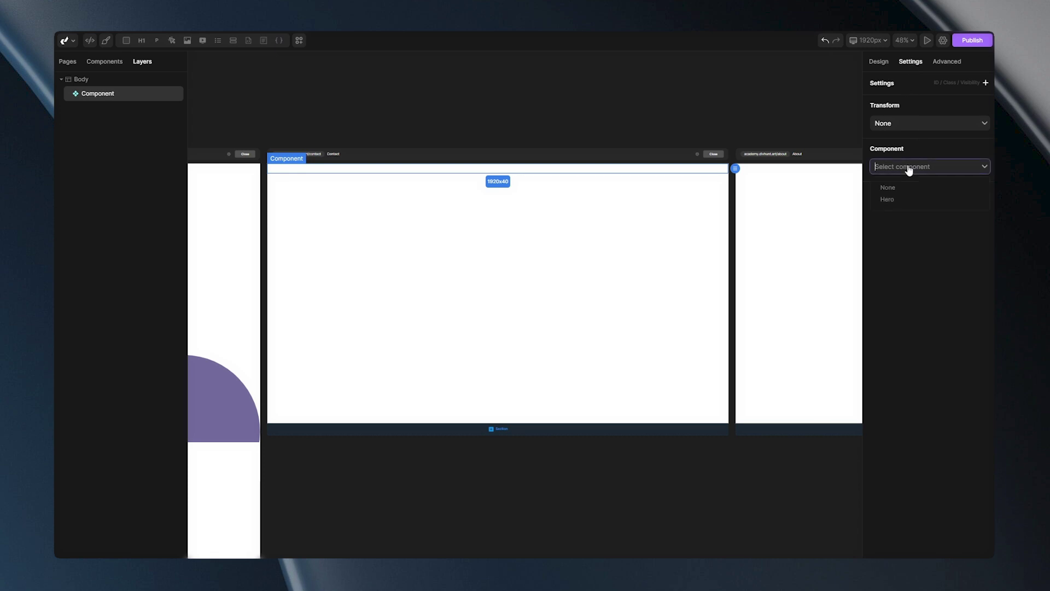
pyautogui.click(902, 200)
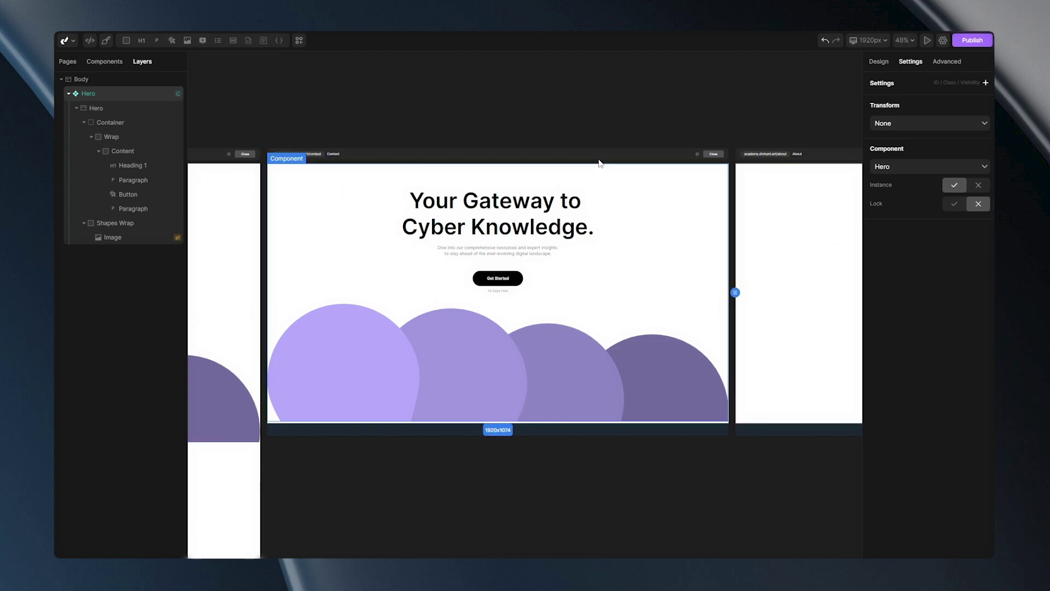
# Add a div to the body of the About page.
pyautogui.moveTo(803, 120); pyautogui.dragTo(368, 211)
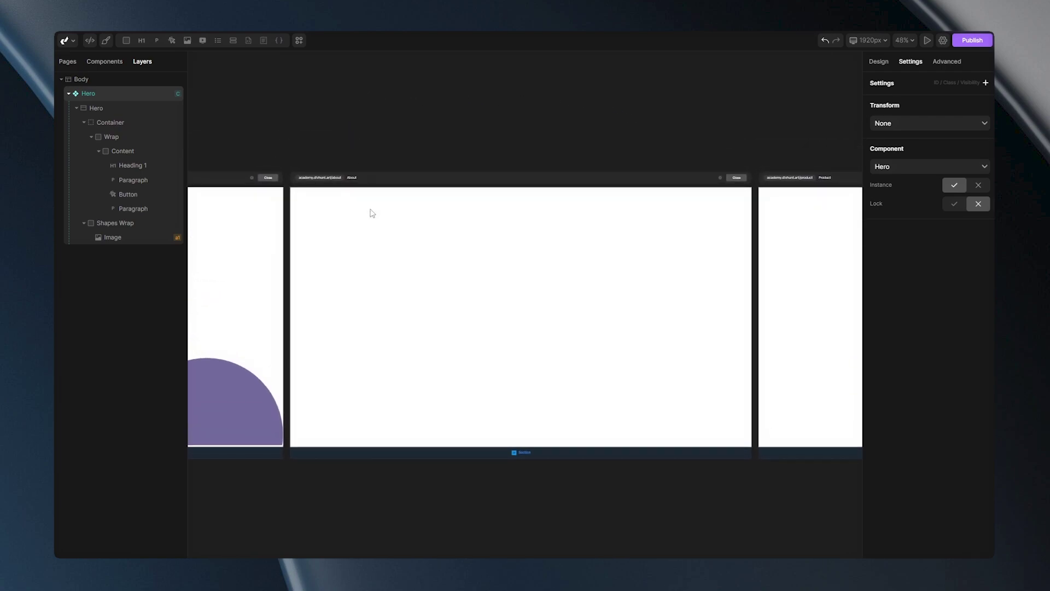
pyautogui.click(369, 262)
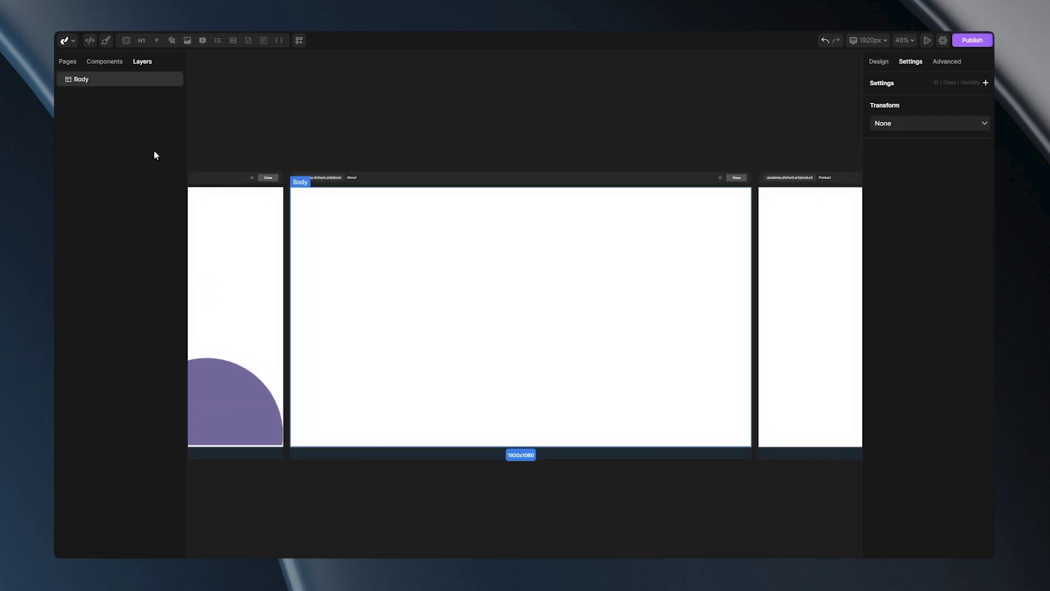
pyautogui.click(127, 40)
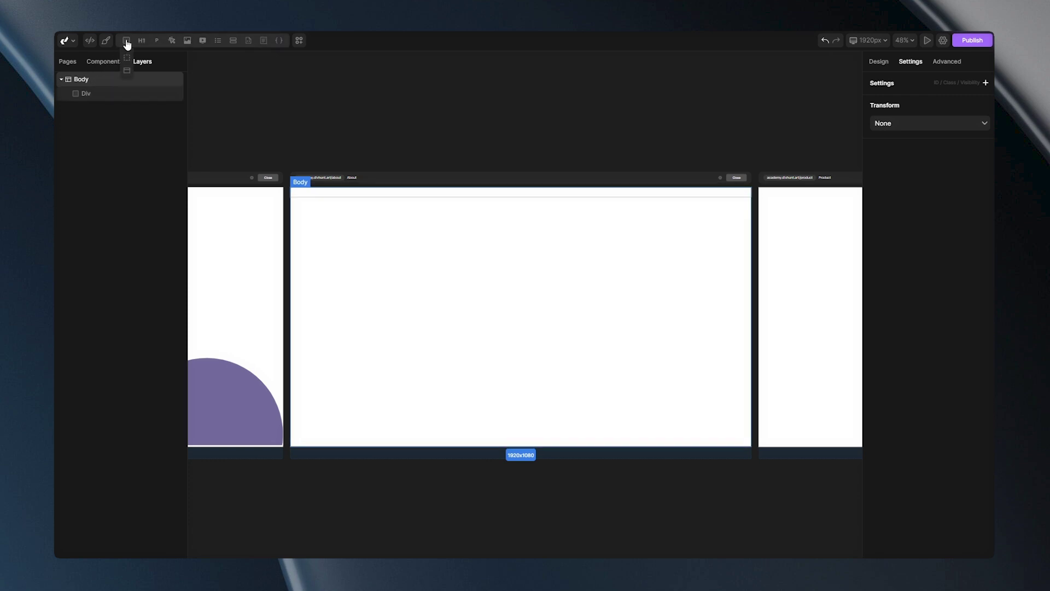
# Search for the Hero component and apply it to the About page's new div.
pyautogui.click(83, 94)
pyautogui.hotkey('ctrl', 'k')
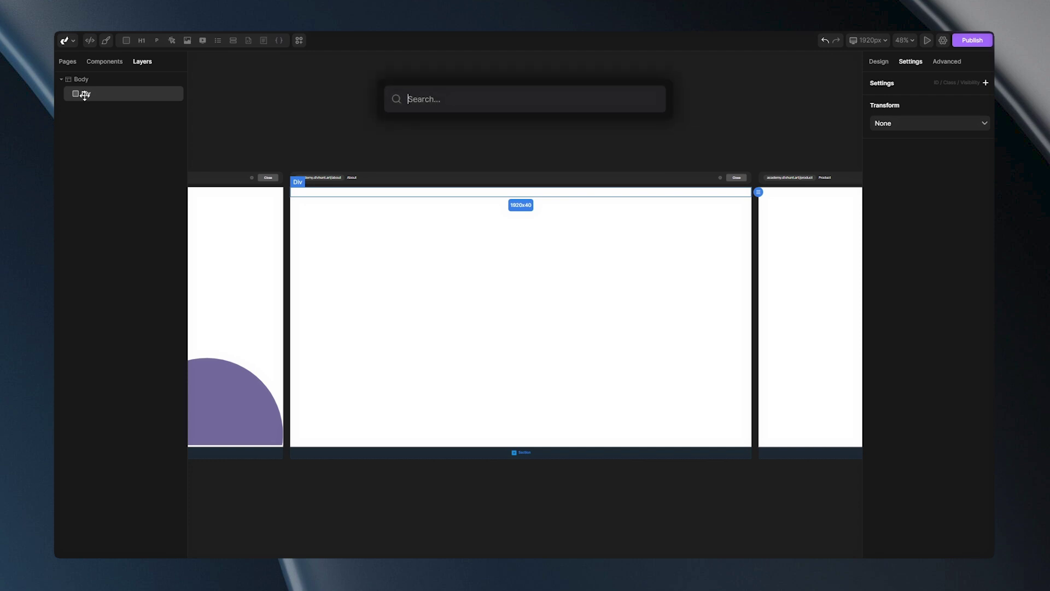
pyautogui.write('her')
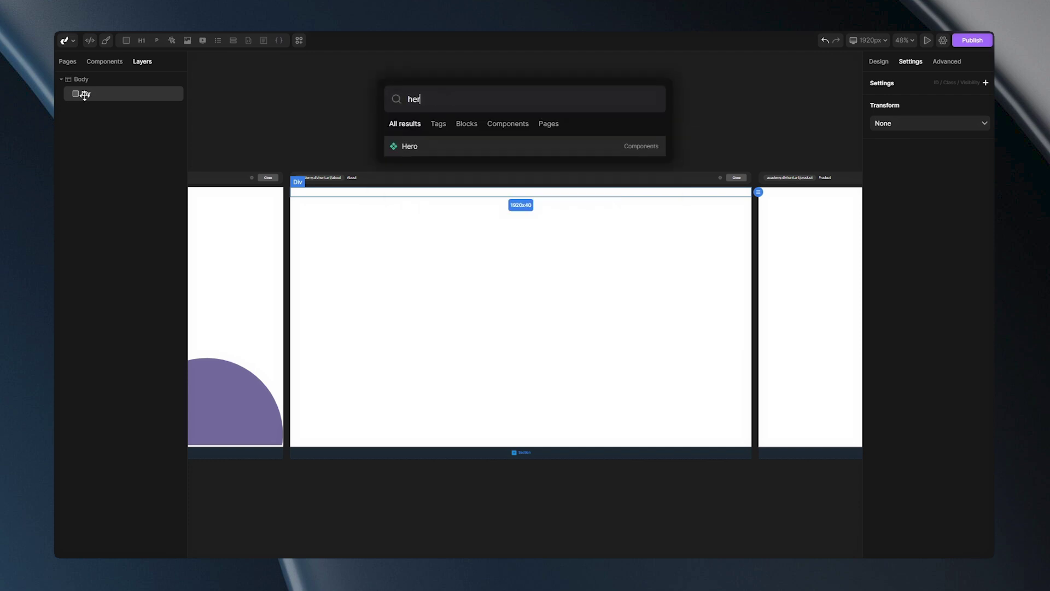
pyautogui.write('o')
pyautogui.press('Return')
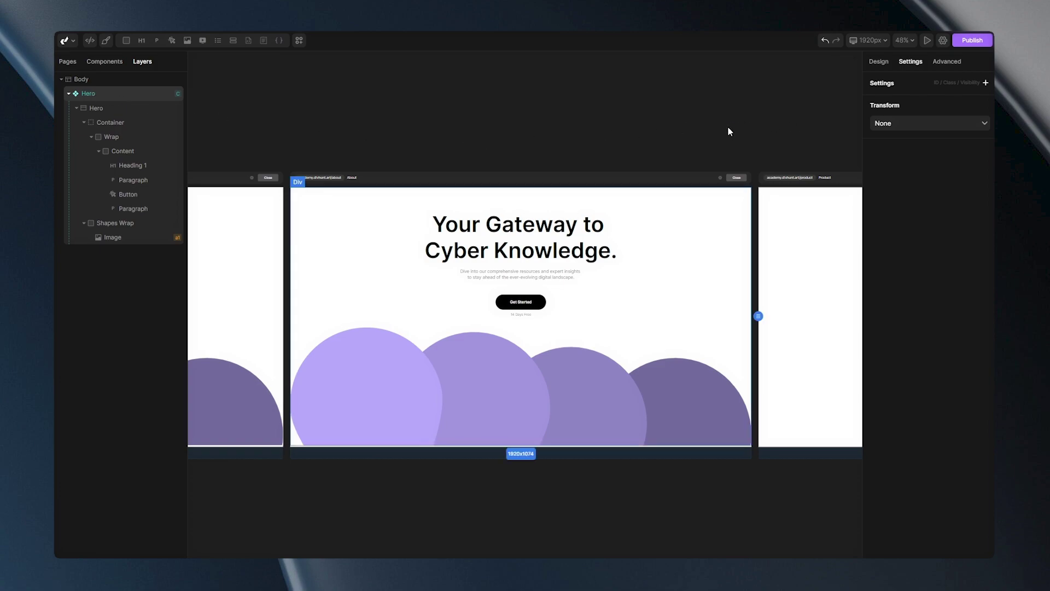
# Add a div to the body of the Product page.
pyautogui.moveTo(753, 137); pyautogui.dragTo(281, 118)
pyautogui.click(333, 202)
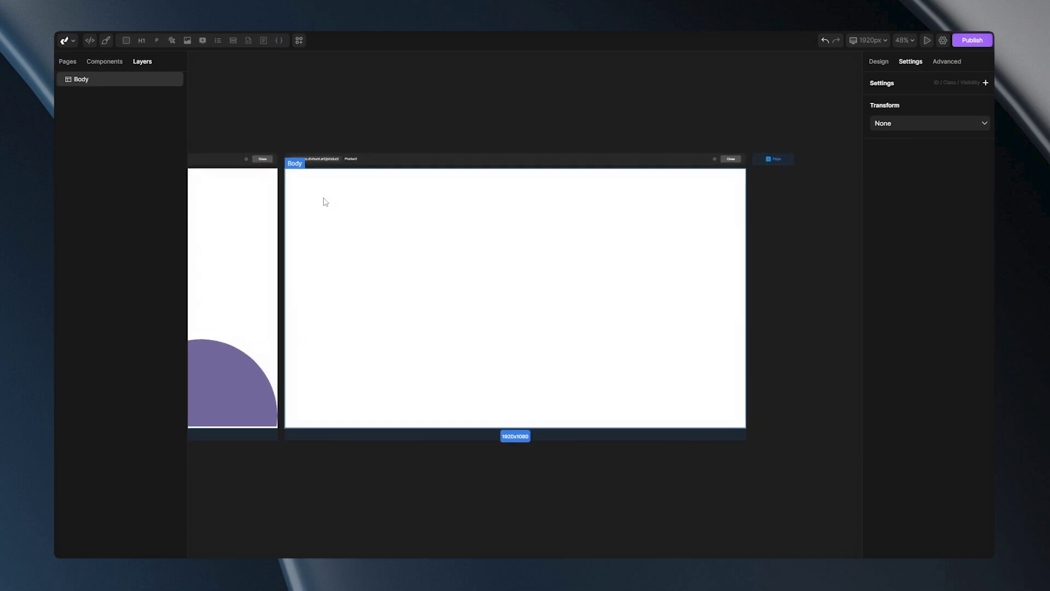
pyautogui.click(125, 46)
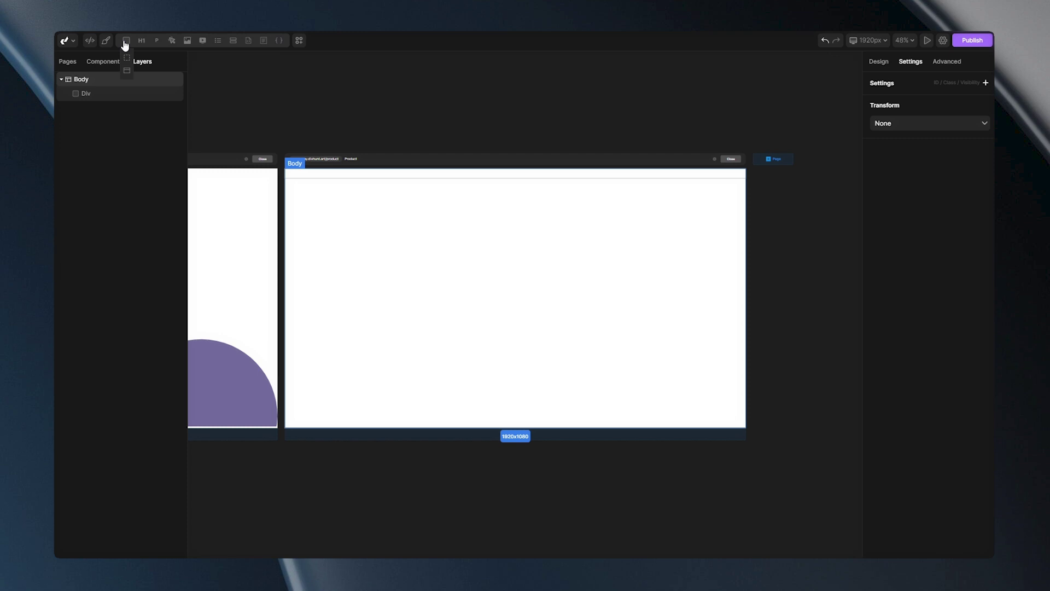
# Copy the Hero component from the component list and set it on the Product page's div.
pyautogui.click(104, 62)
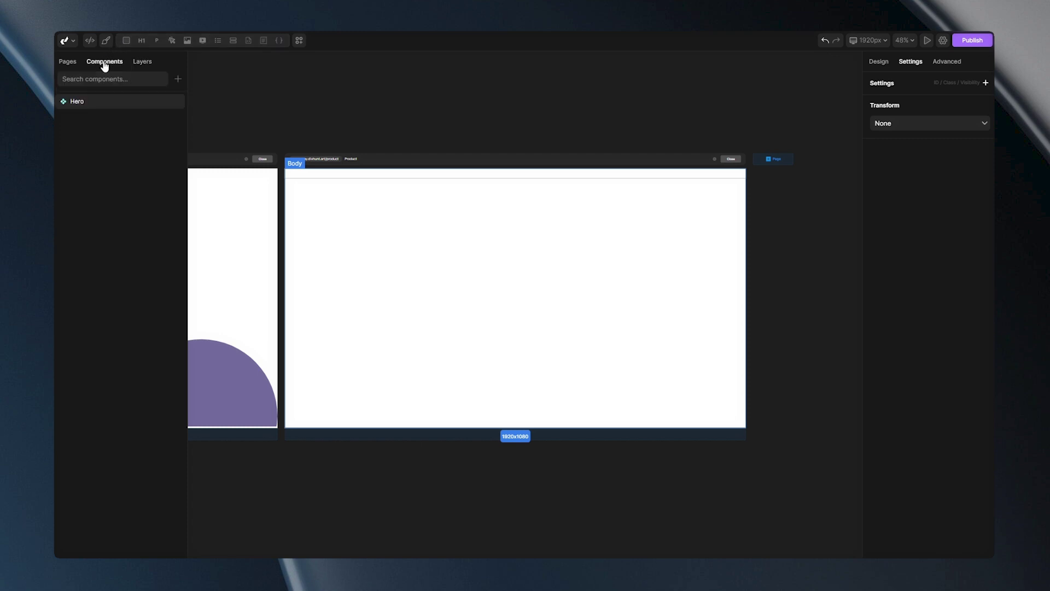
pyautogui.rightClick(86, 104)
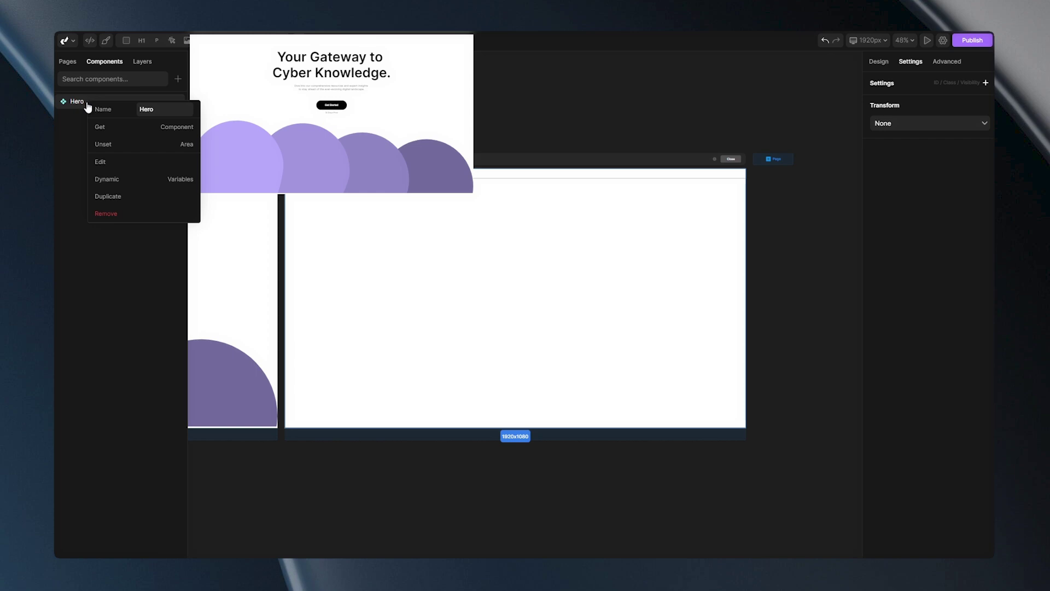
pyautogui.click(123, 127)
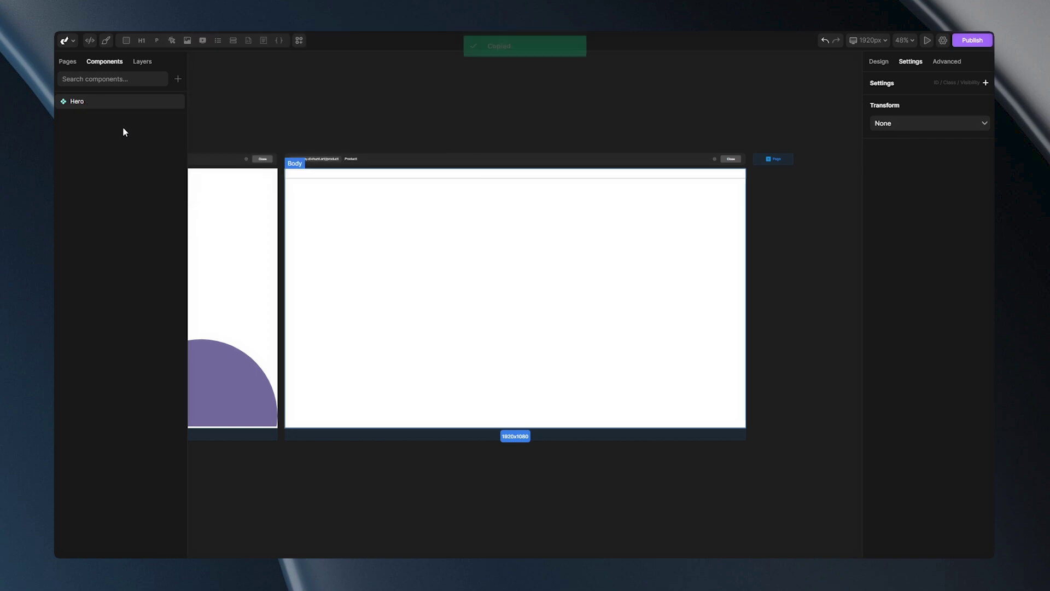
pyautogui.click(335, 179)
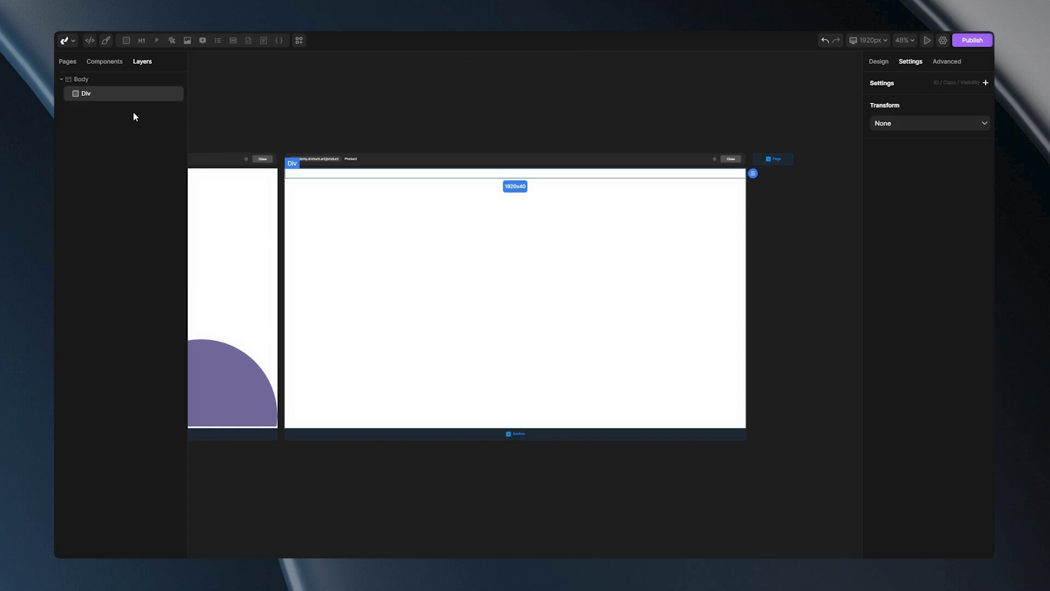
pyautogui.rightClick(97, 100)
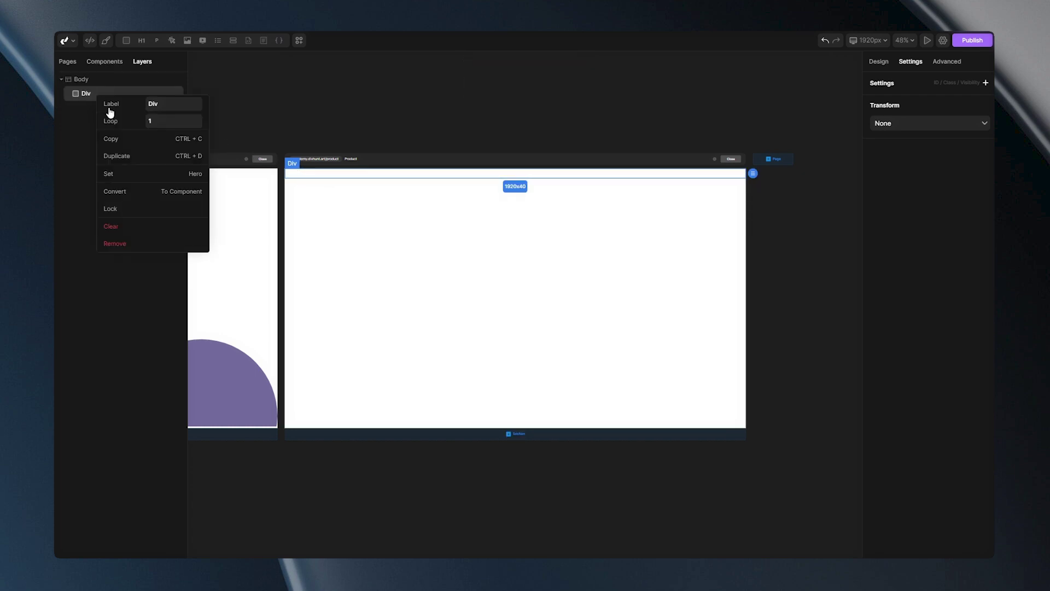
pyautogui.click(140, 177)
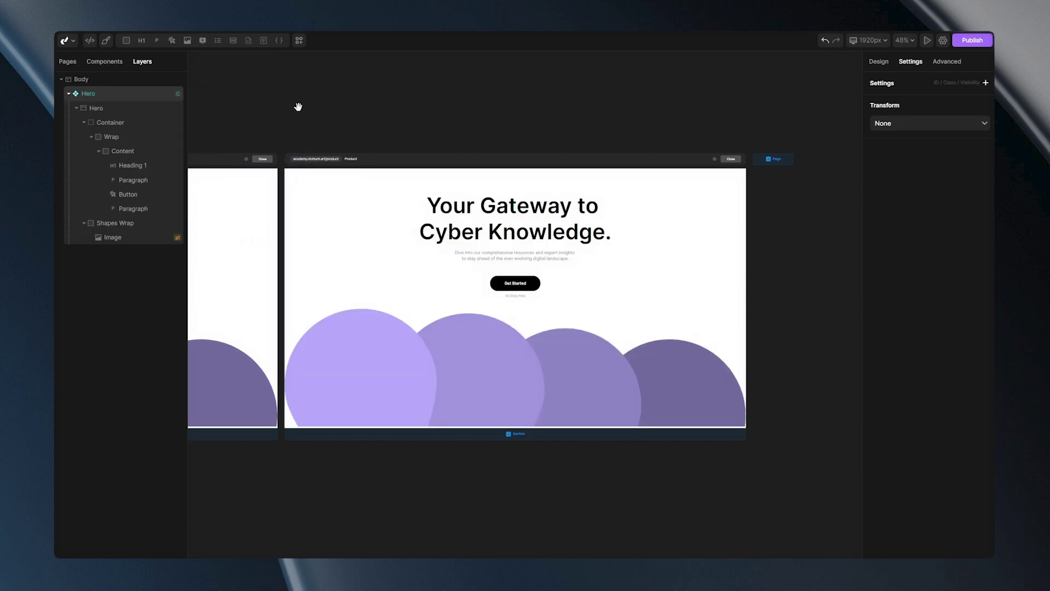
# Change the main Hero component's heading text to "This is my Component".
pyautogui.scroll(-5, 297, 108)
pyautogui.moveTo(361, 117); pyautogui.dragTo(601, 188)
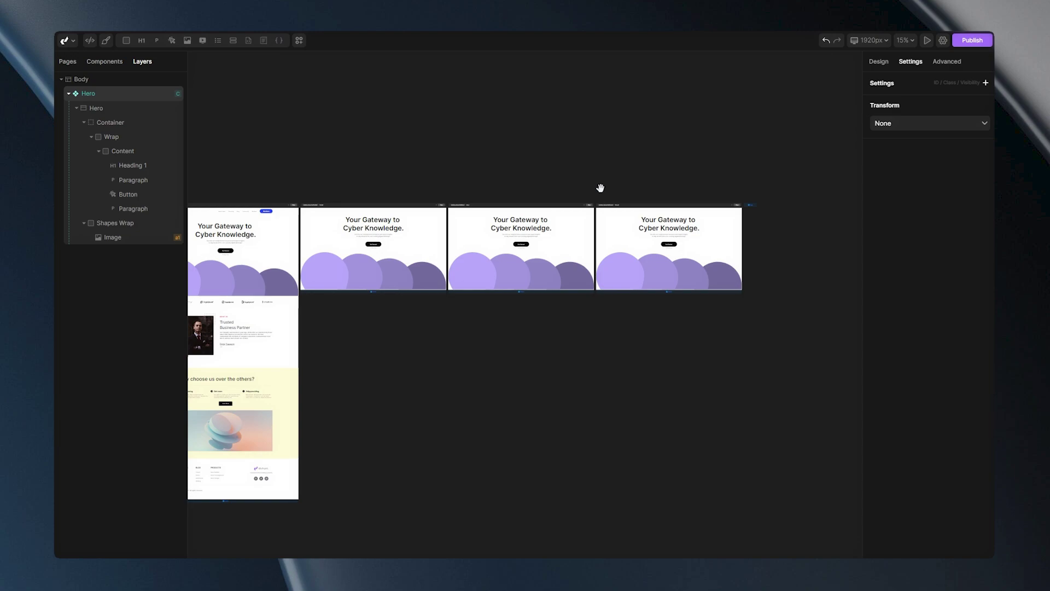
pyautogui.moveTo(600, 188); pyautogui.dragTo(678, 200)
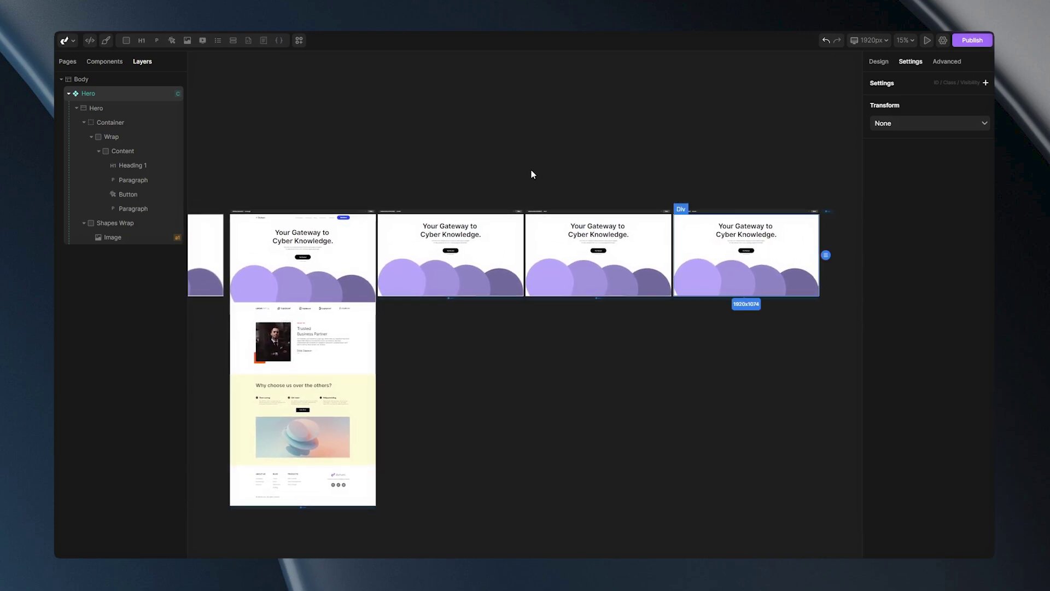
pyautogui.moveTo(462, 146); pyautogui.dragTo(629, 143)
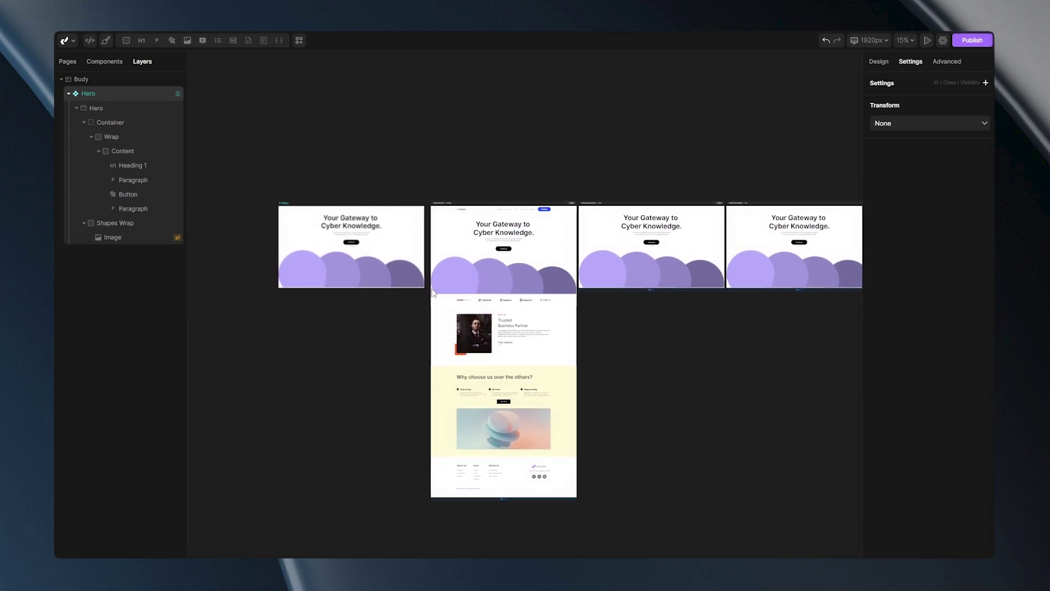
pyautogui.hscroll(5, 806, 163)
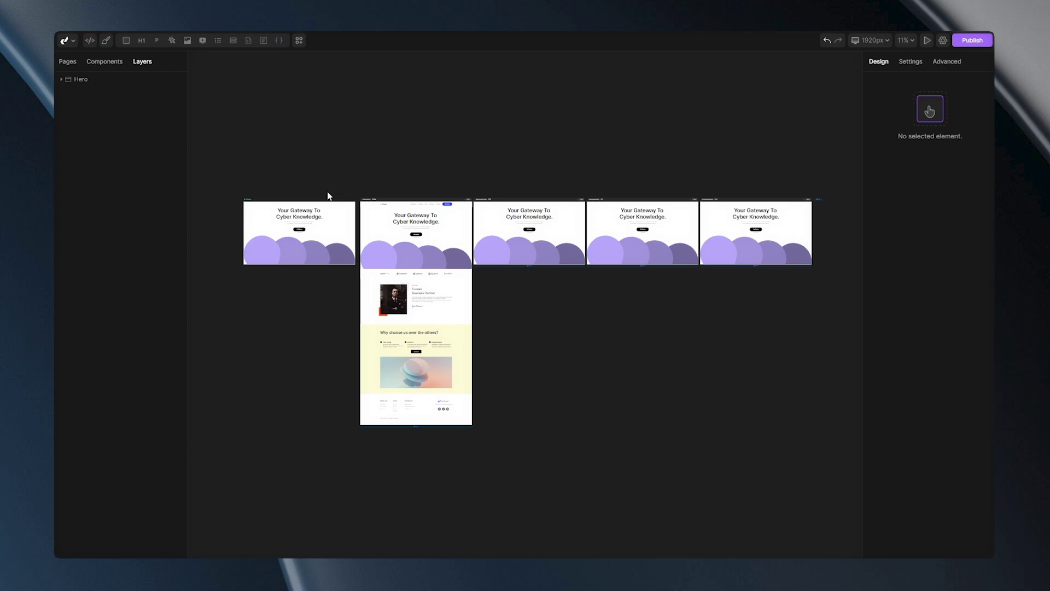
pyautogui.click(306, 216)
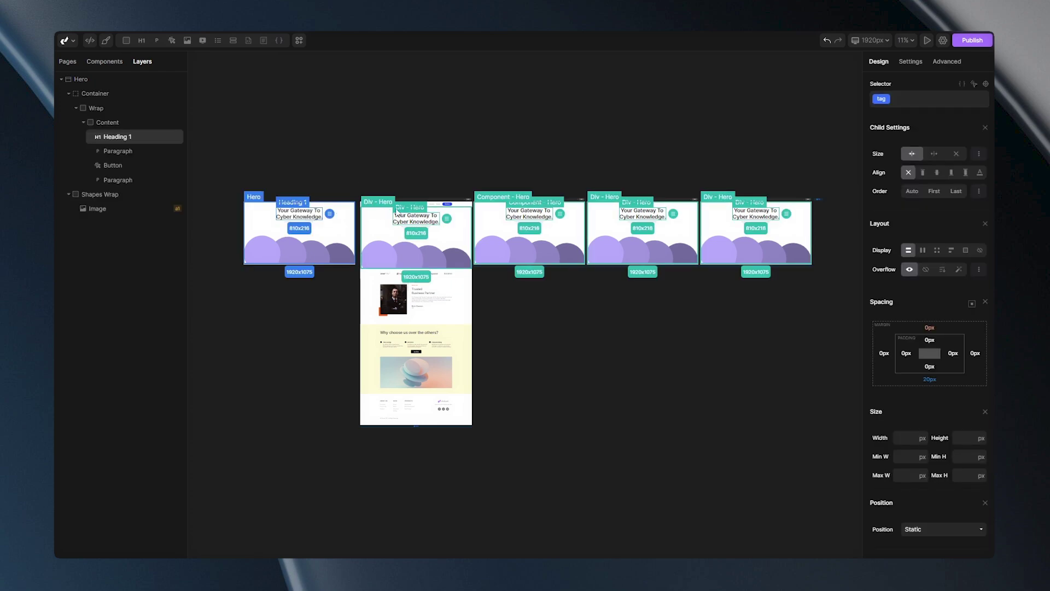
pyautogui.click(910, 62)
pyautogui.click(916, 223)
pyautogui.hotkey('ctrl', 'a')
pyautogui.write('This is my Component')
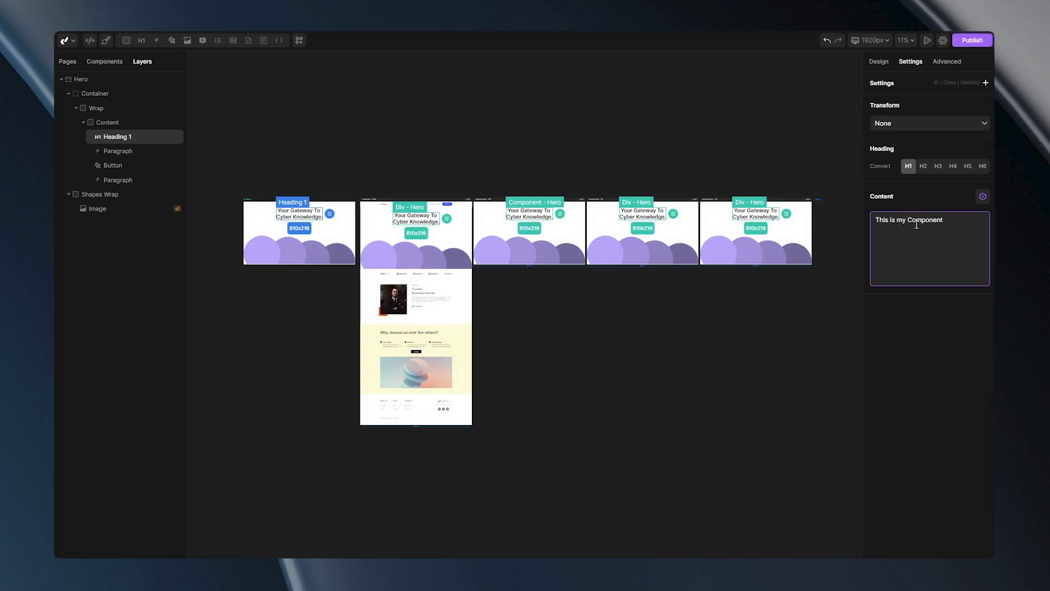
pyautogui.click(775, 280)
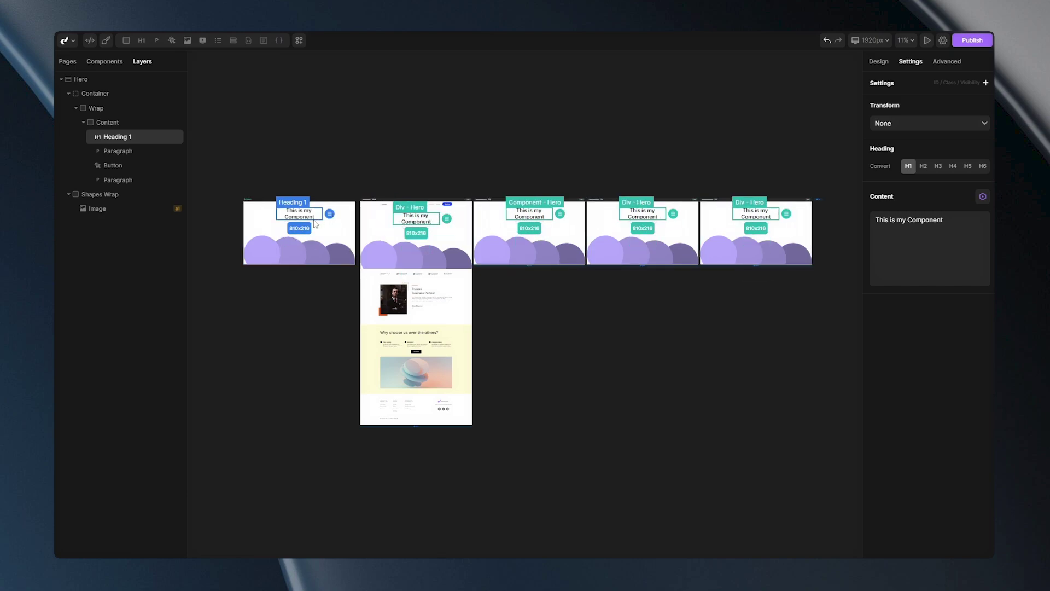
# Swap the main Hero component's image for the uploaded purple line PNG and set it back to circles.svg.
pyautogui.click(307, 250)
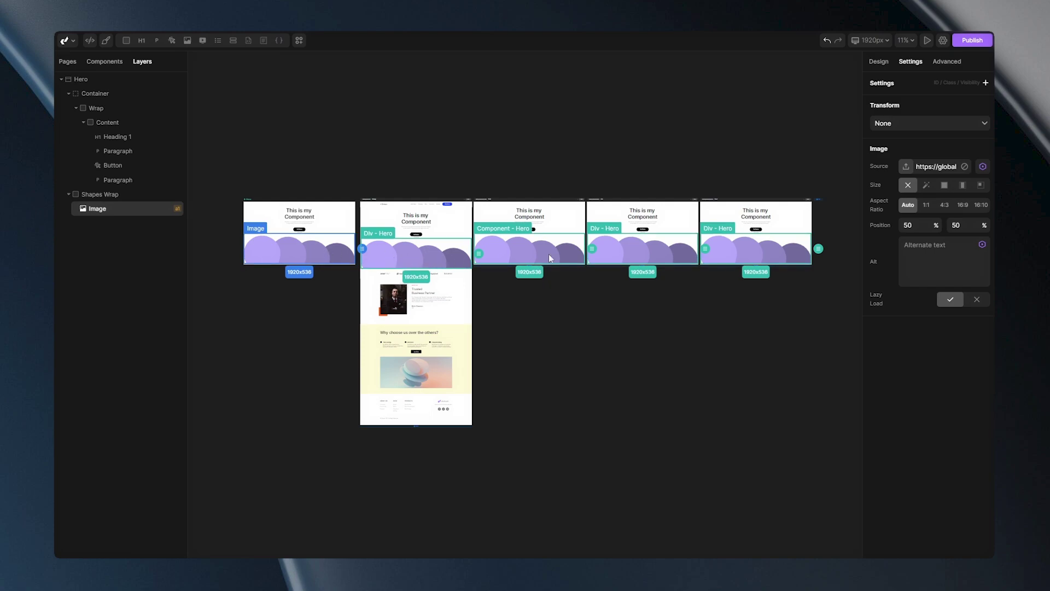
pyautogui.click(906, 167)
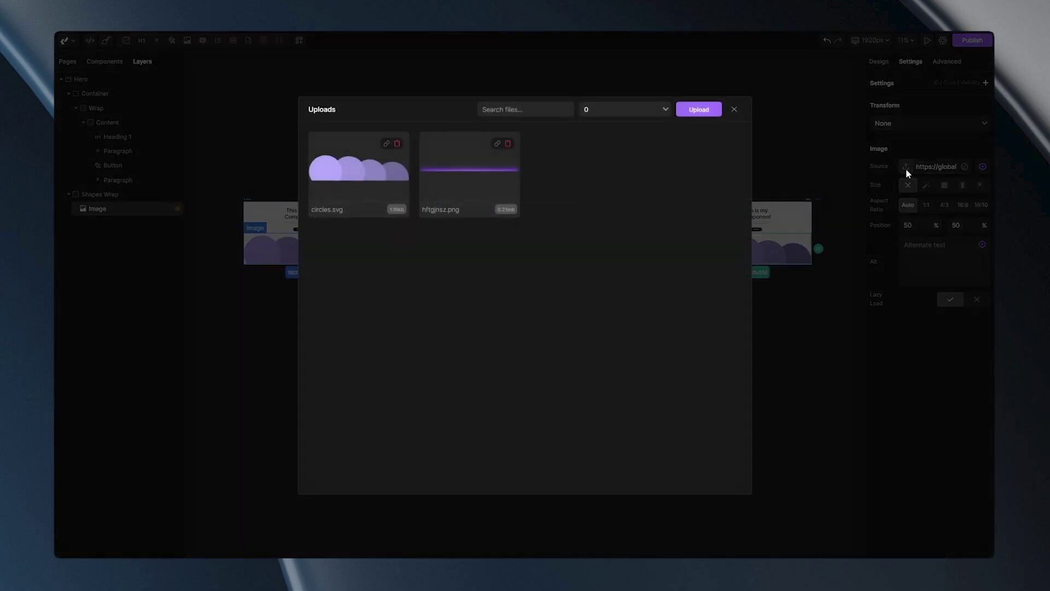
pyautogui.click(469, 169)
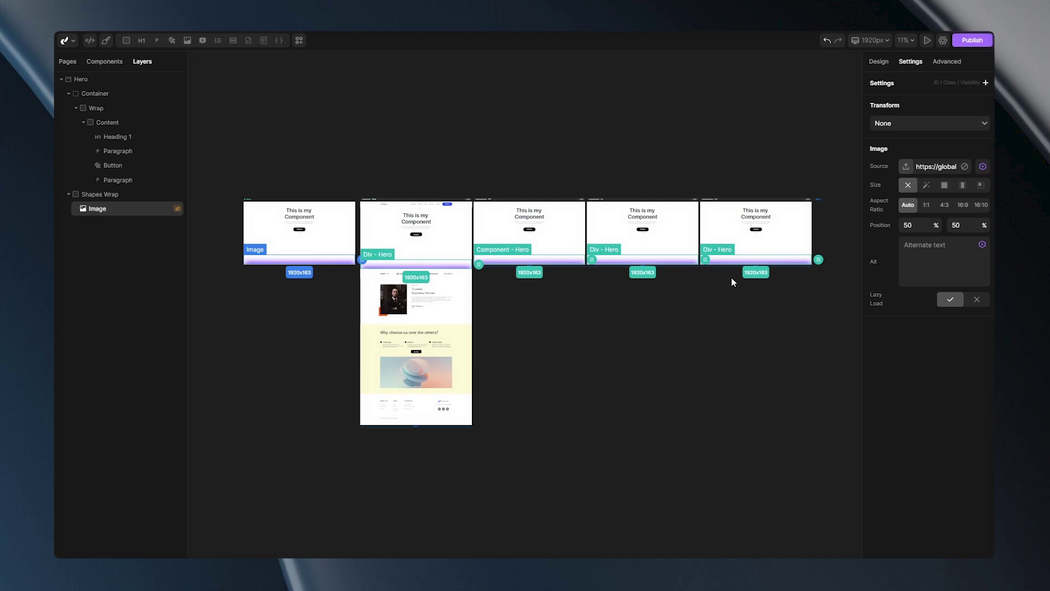
pyautogui.click(912, 169)
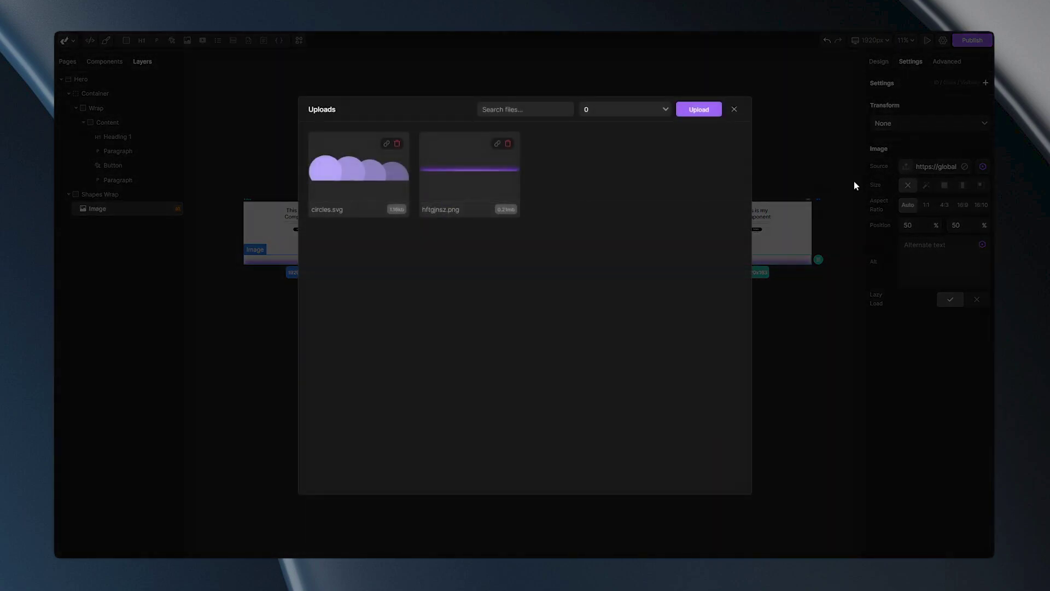
pyautogui.click(367, 171)
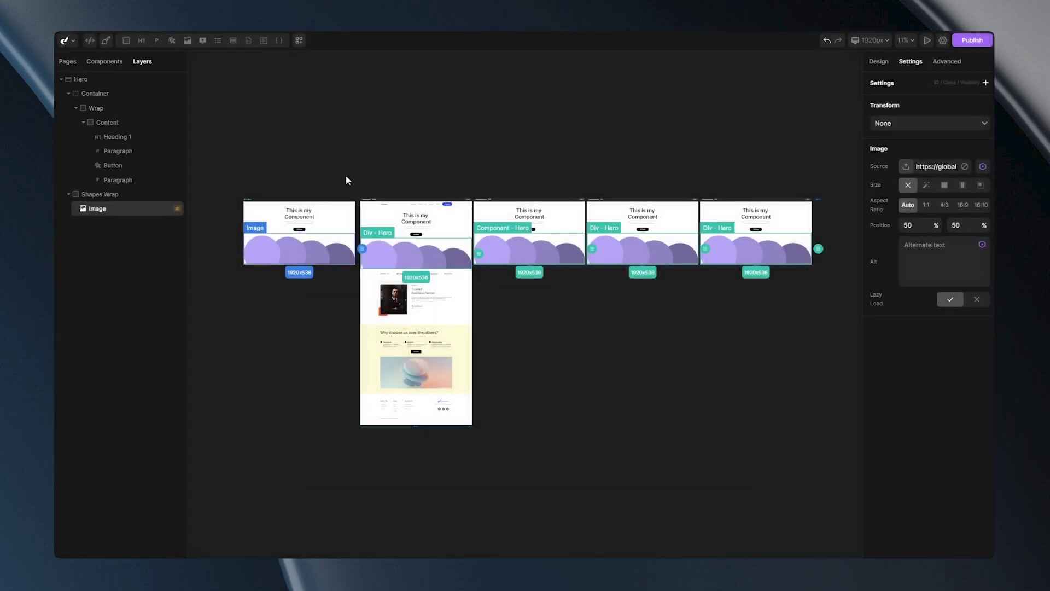
# Try a background color on the main Hero component's section, ending on rgba(255,255,255,1).
pyautogui.click(258, 212)
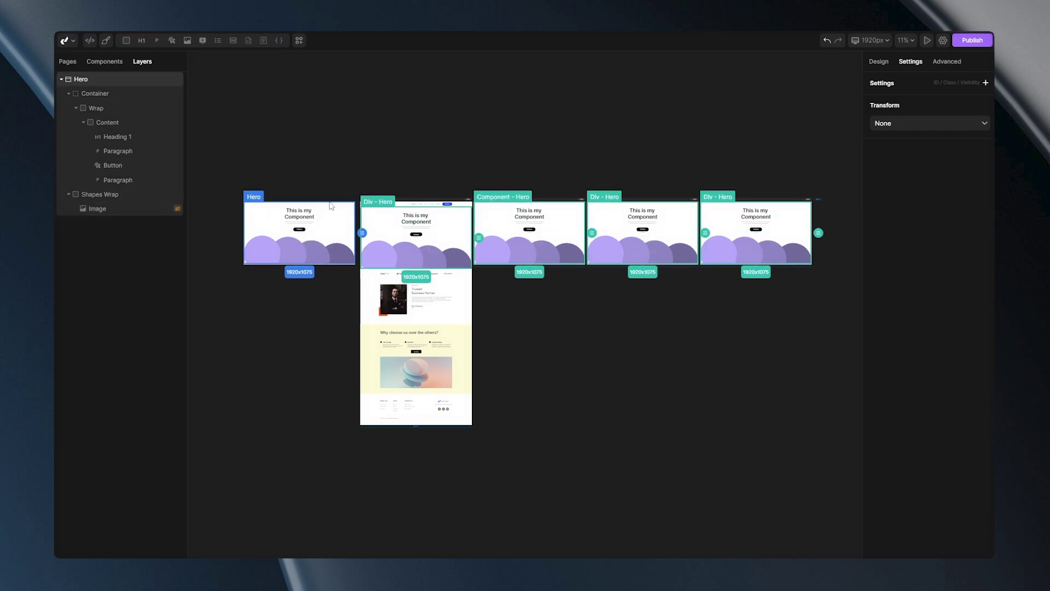
pyautogui.click(878, 62)
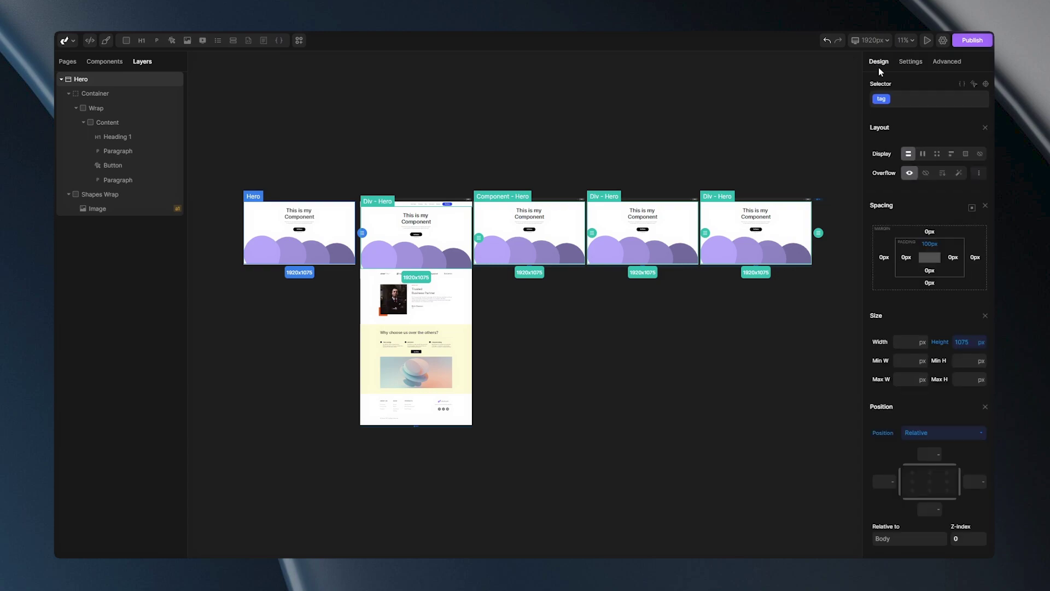
pyautogui.scroll(-3, 900, 234)
pyautogui.scroll(-6, 900, 234)
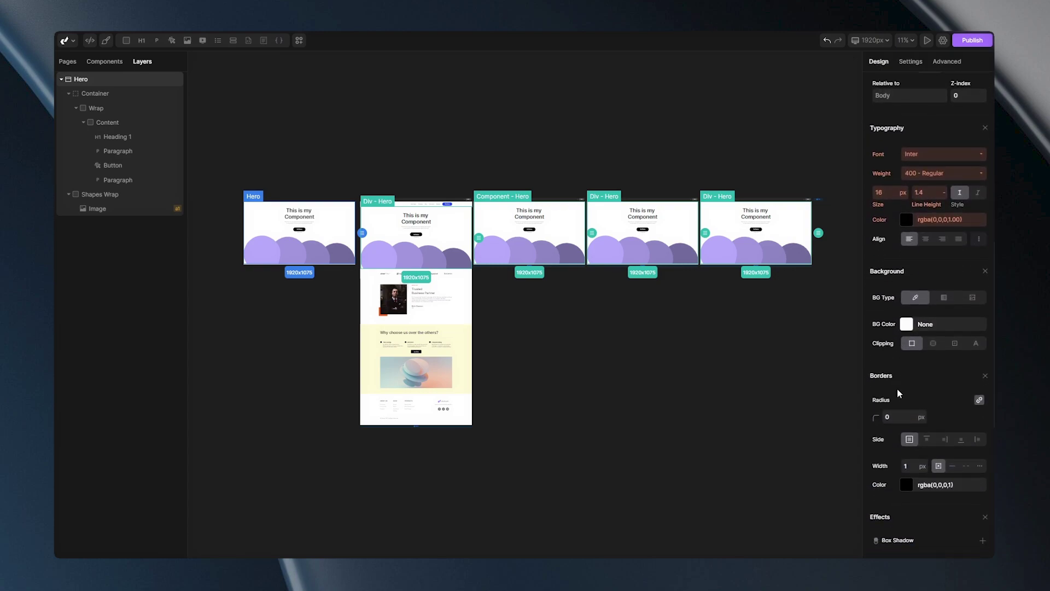
pyautogui.click(906, 324)
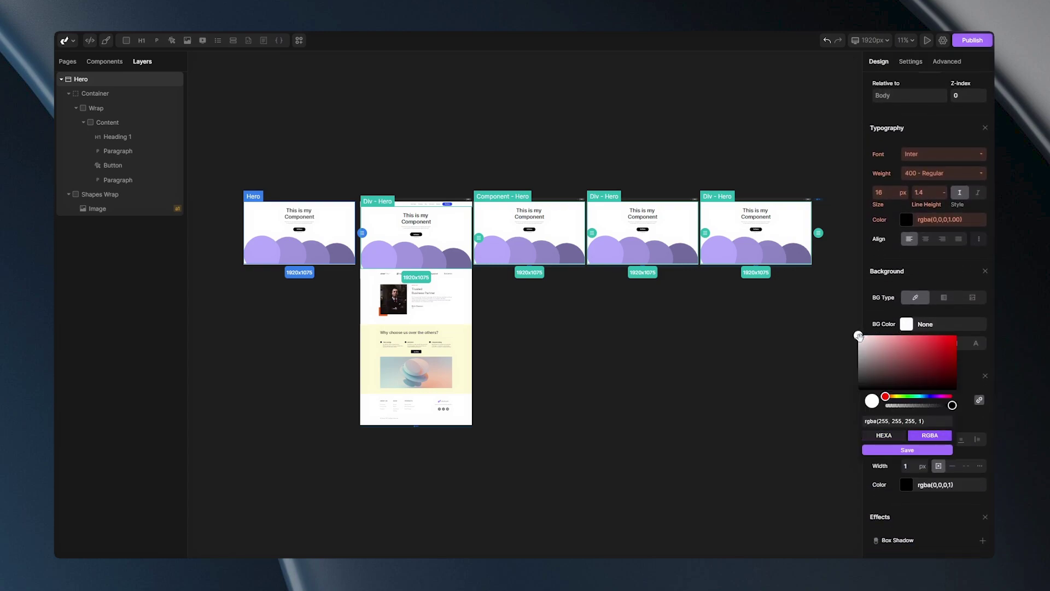
pyautogui.click(860, 338)
pyautogui.moveTo(860, 338)
pyautogui.mouseDown()
pyautogui.moveTo(886, 383)
pyautogui.moveTo(925, 349)
pyautogui.moveTo(917, 360)
pyautogui.moveTo(883, 353)
pyautogui.moveTo(858, 335)
pyautogui.mouseUp()
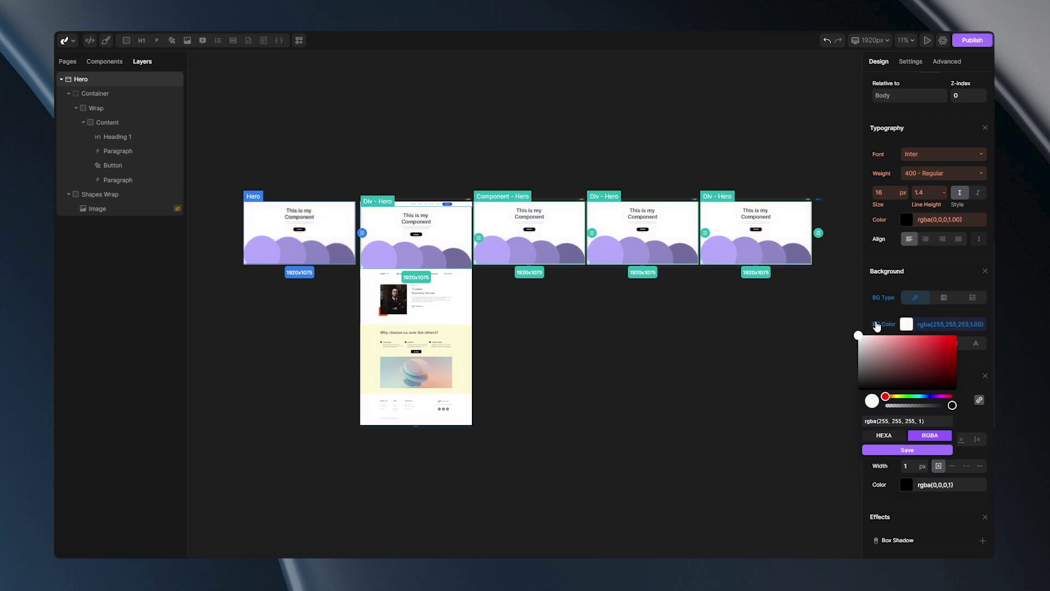
# Reset the background color of the main Hero component's section.
pyautogui.click(881, 321)
pyautogui.click(882, 321)
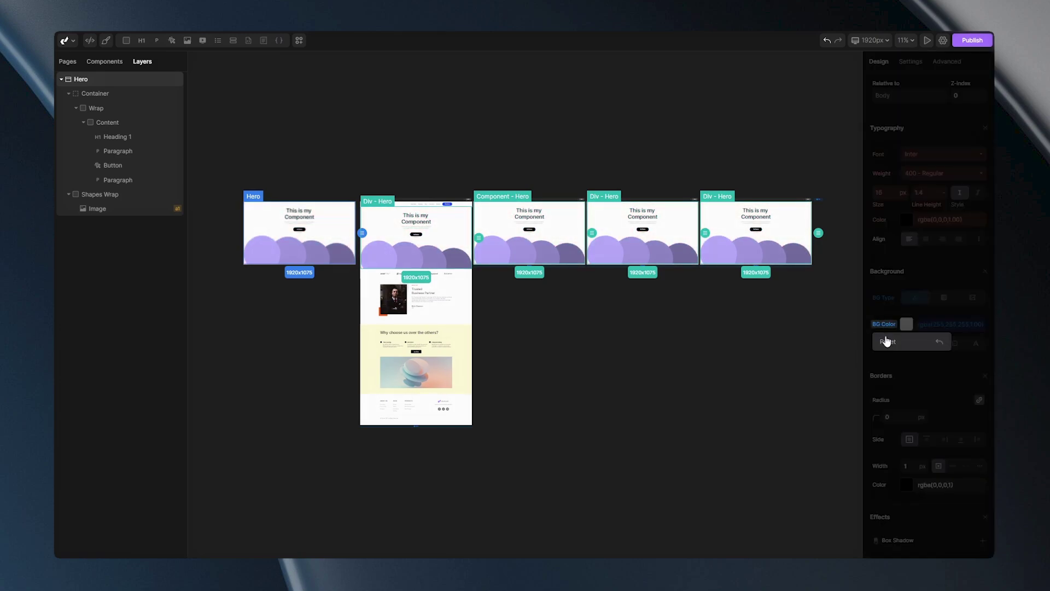
pyautogui.click(887, 340)
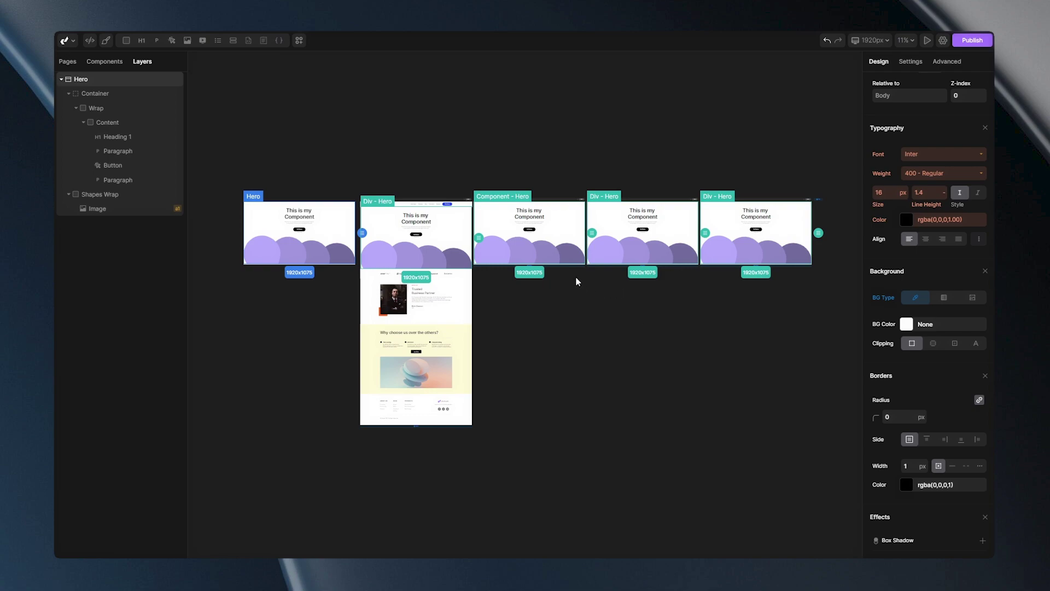
# Override the heading of the Contact page's Hero instance with "This is my separate Instance".
pyautogui.scroll(10, 570, 274)
pyautogui.moveTo(558, 307); pyautogui.dragTo(673, 474)
pyautogui.scroll(2, 633, 419)
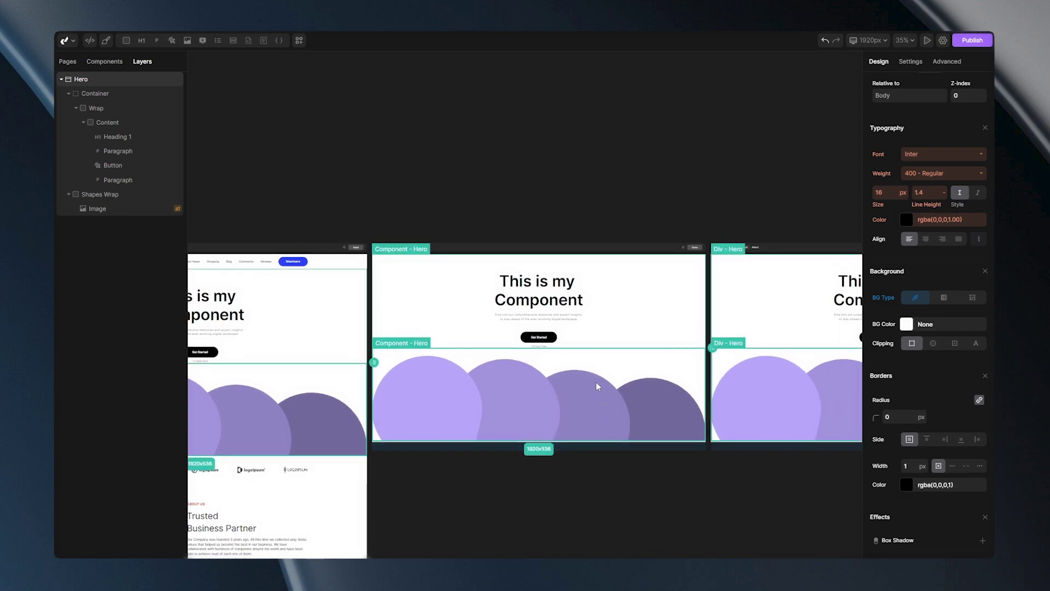
pyautogui.doubleClick(553, 293)
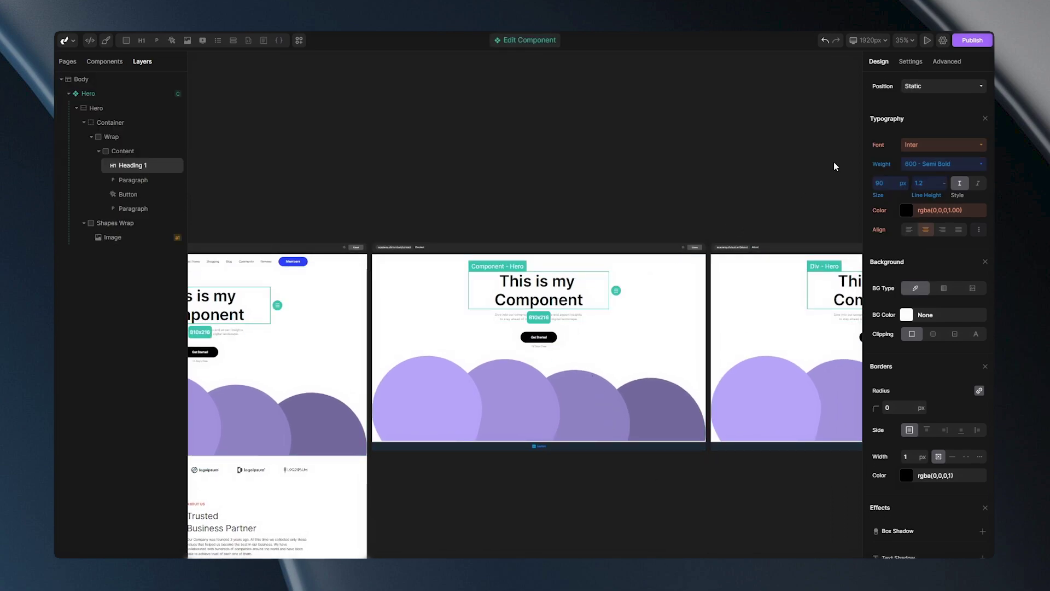
pyautogui.click(908, 65)
pyautogui.click(962, 226)
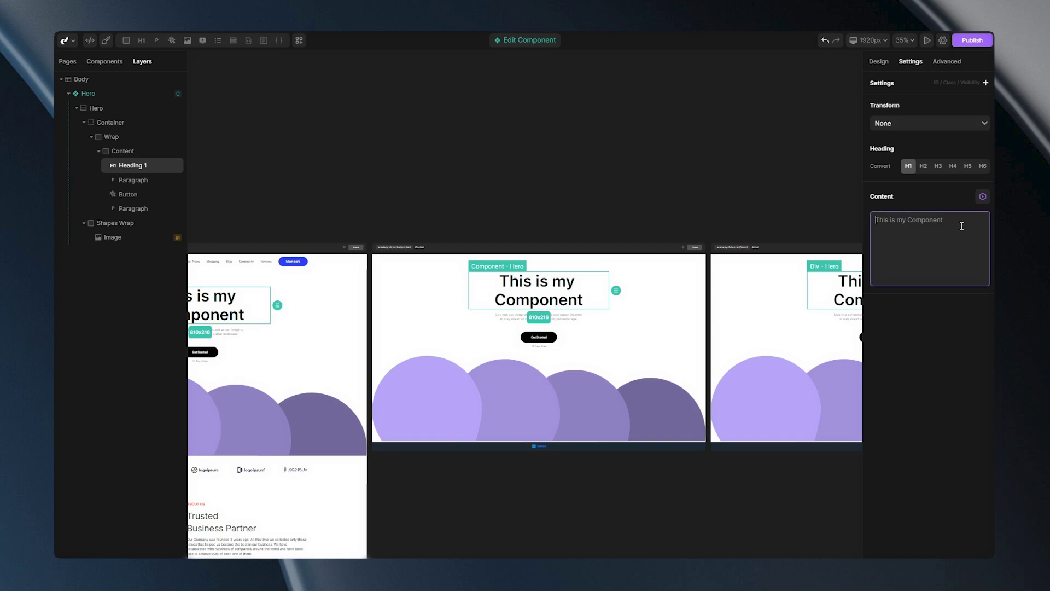
pyautogui.write('This is my separate Instance')
pyautogui.click(741, 172)
# Replace the circles image in the Contact page's Hero instance with the uploaded purple line PNG.
pyautogui.scroll(-3, 741, 171)
pyautogui.scroll(-3, 717, 172)
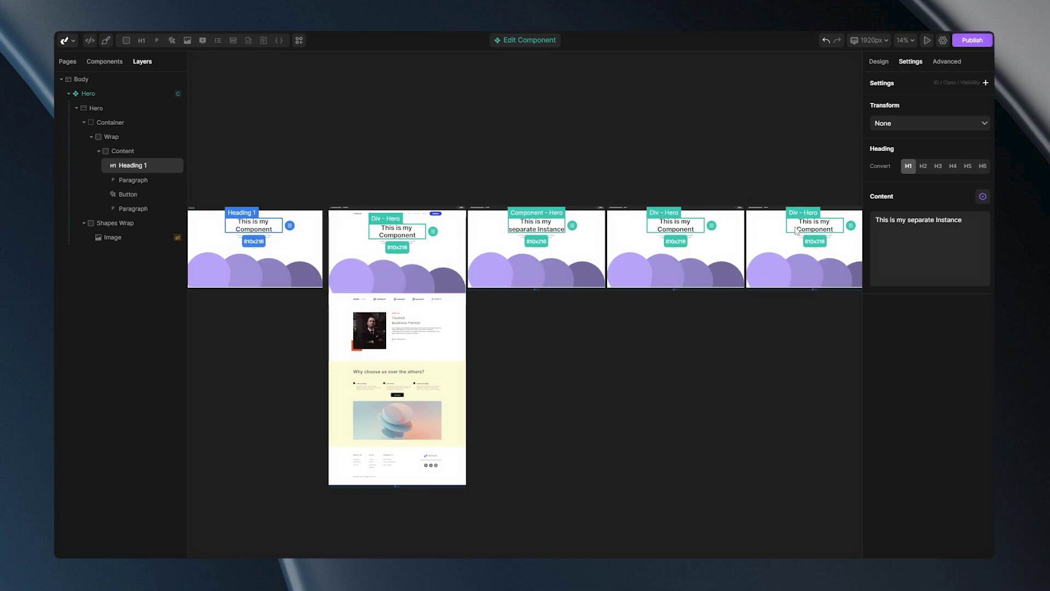
pyautogui.click(534, 267)
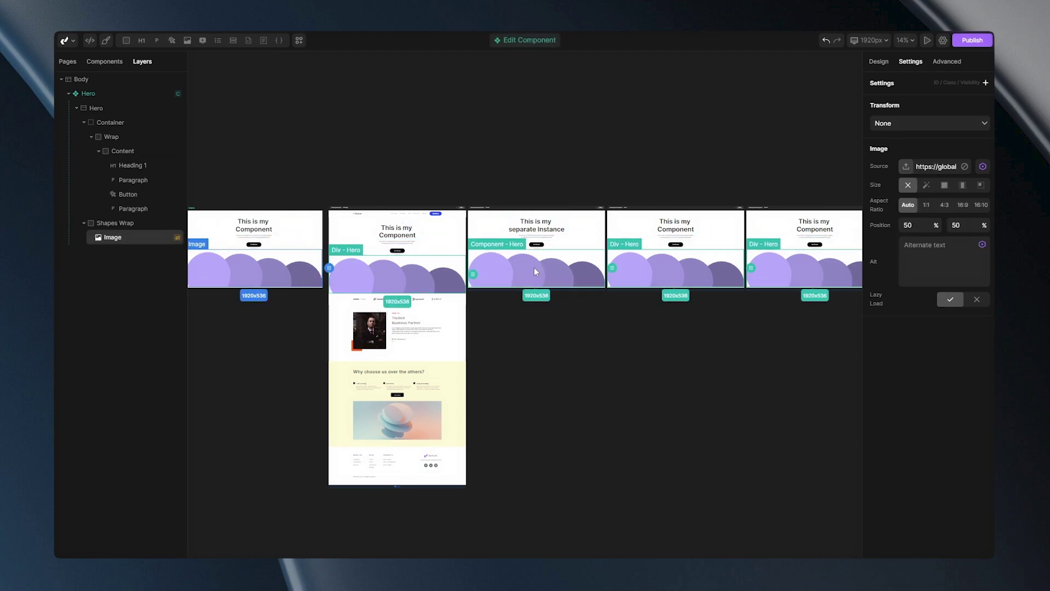
pyautogui.click(905, 167)
pyautogui.click(470, 169)
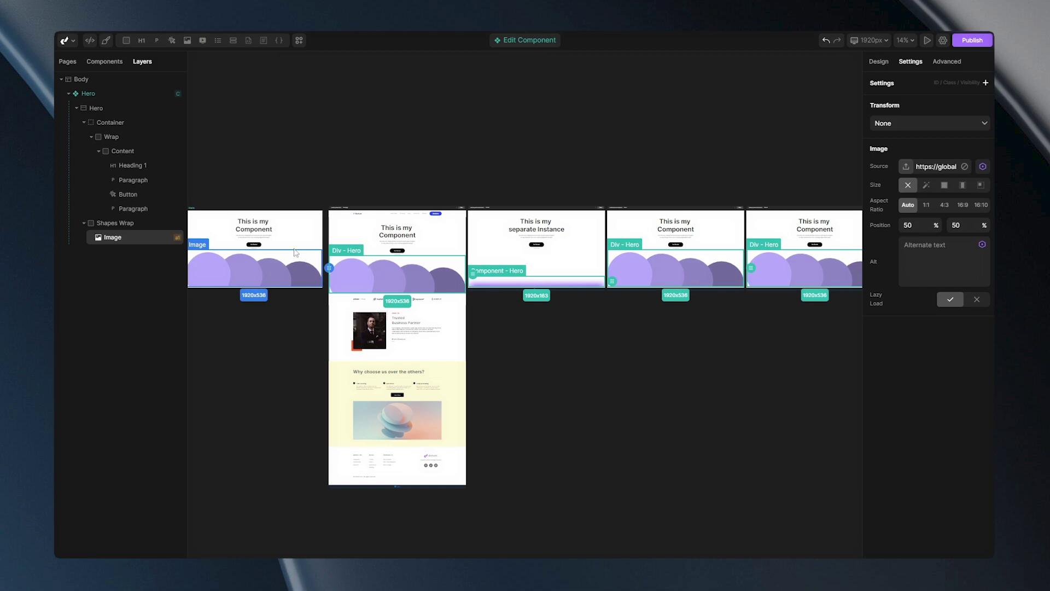
# Change the main Hero component's heading text to "This is my Component !!".
pyautogui.click(266, 231)
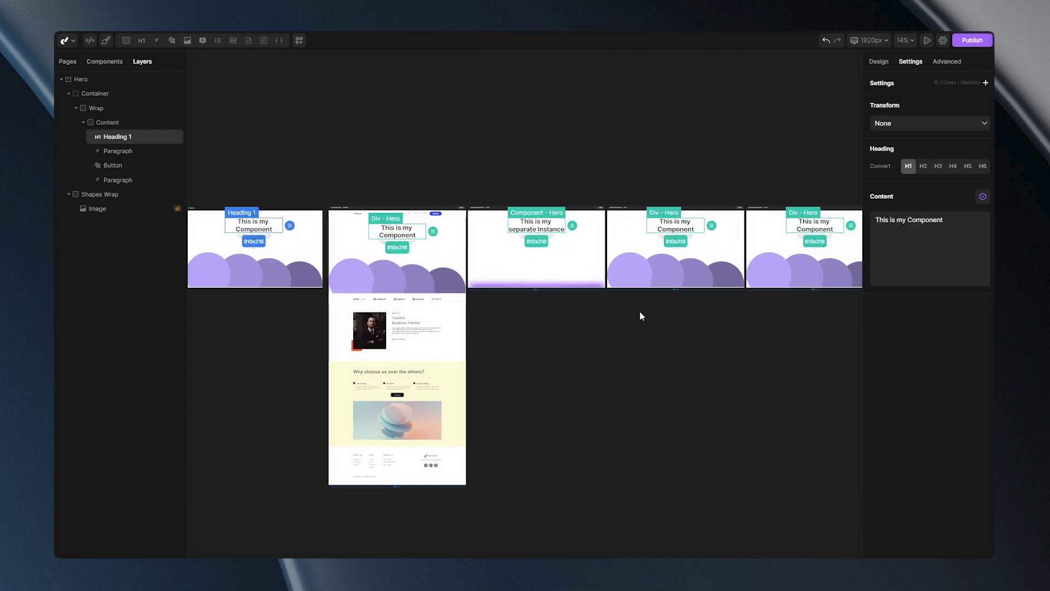
pyautogui.click(955, 223)
pyautogui.write('!!')
pyautogui.click(753, 160)
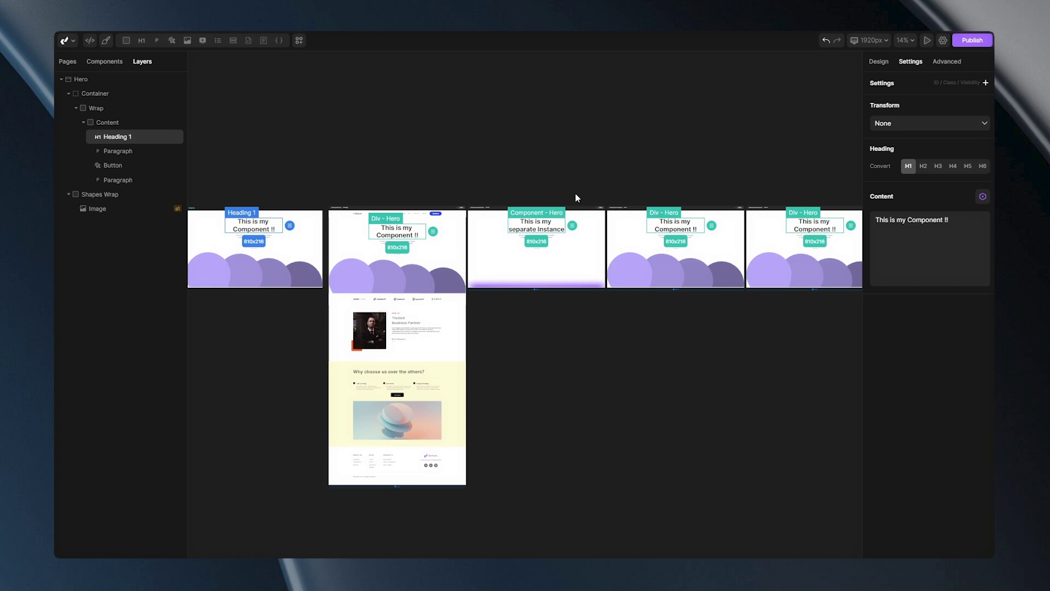
# Clear the overridden heading text and image source in the Contact page's Hero instance.
pyautogui.keyDown('ctrl'); pyautogui.scroll(3, 574, 194); pyautogui.keyUp('ctrl')
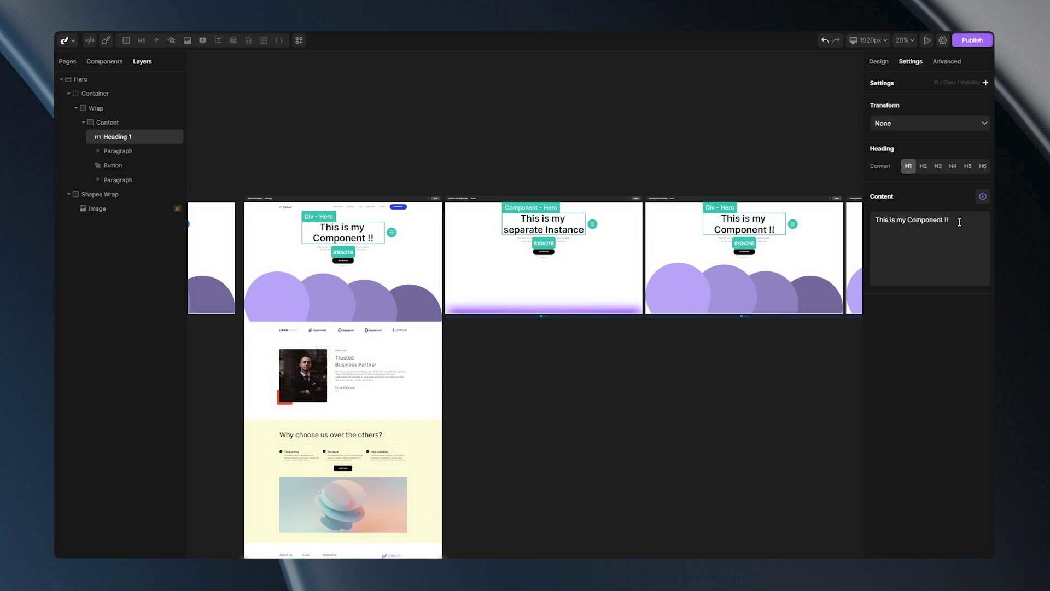
pyautogui.click(544, 224)
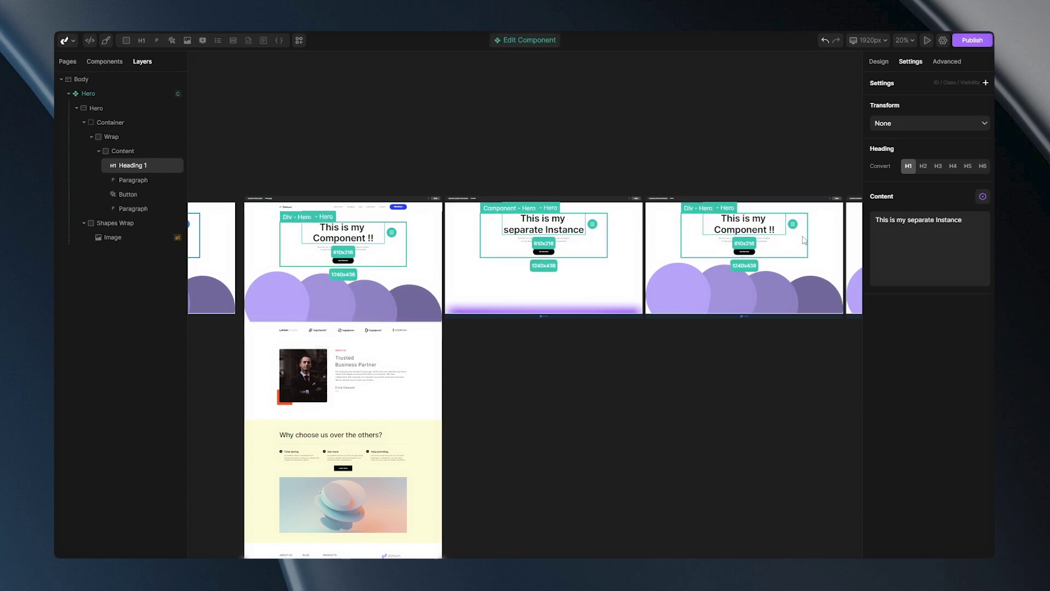
pyautogui.tripleClick(937, 226)
pyautogui.press('BackSpace')
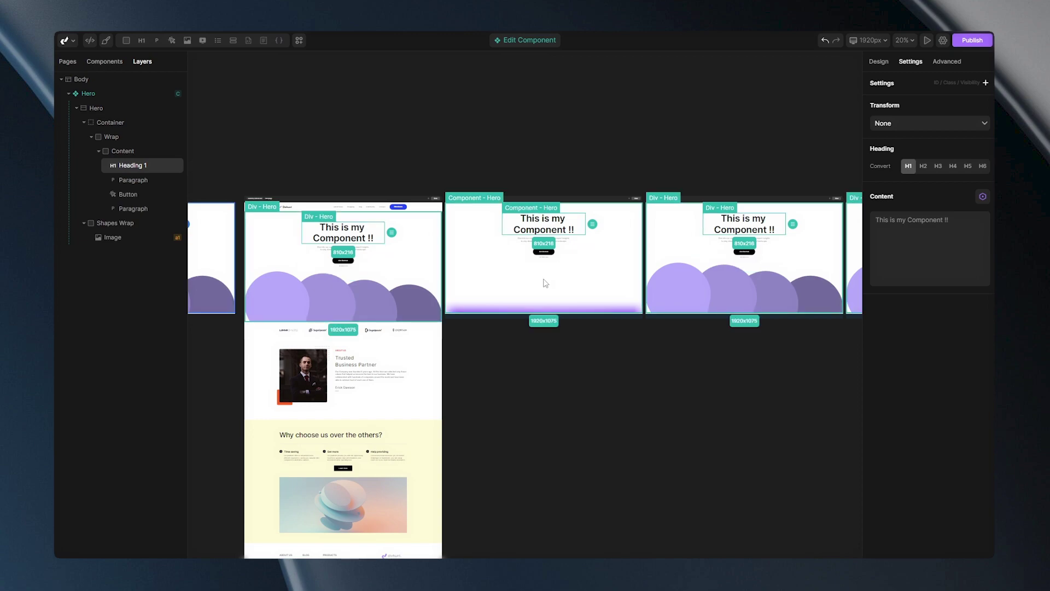
pyautogui.click(508, 305)
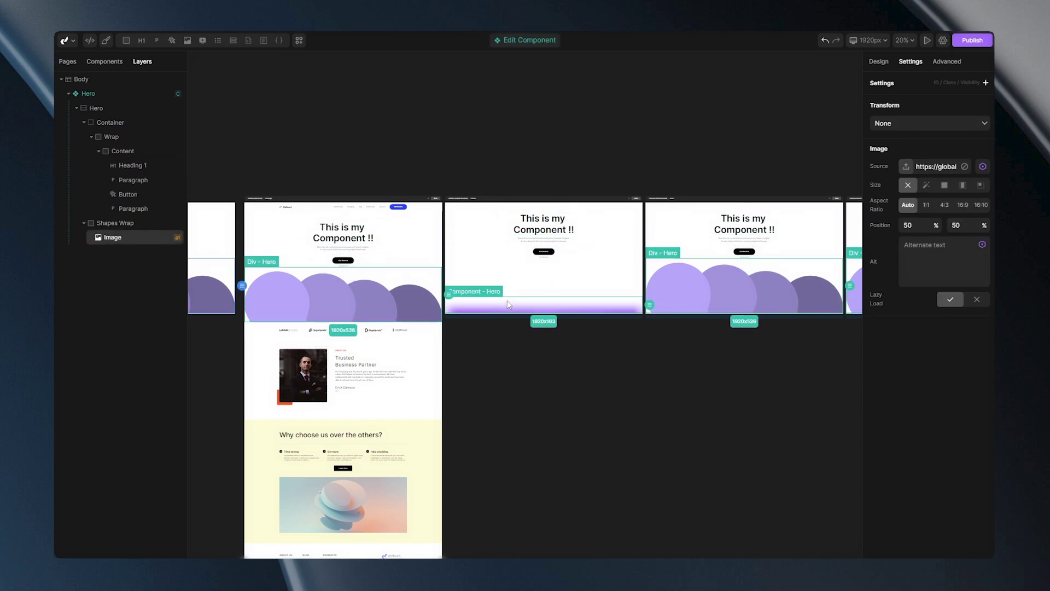
pyautogui.click(964, 167)
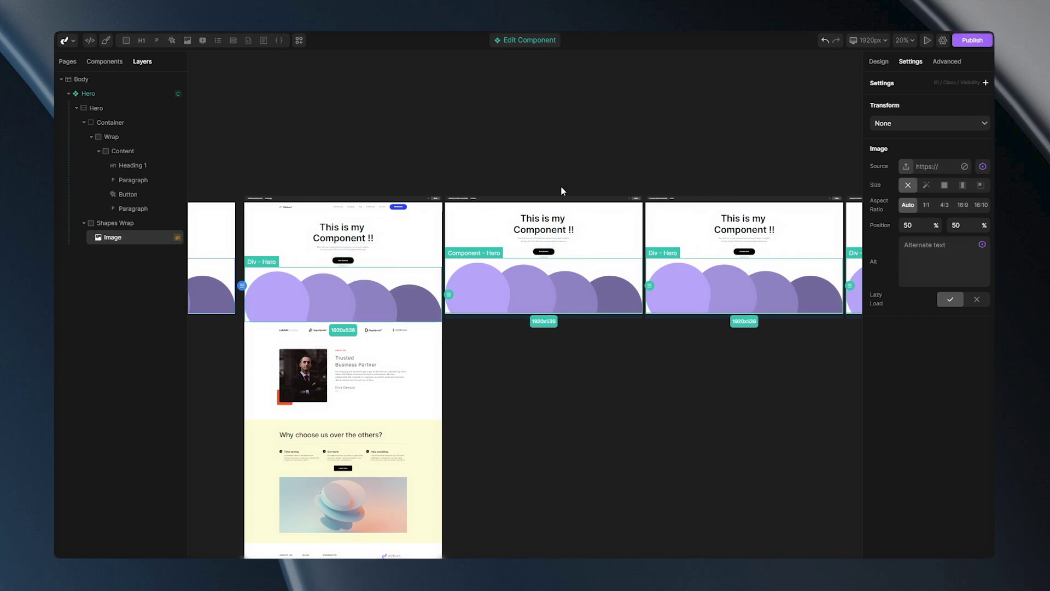
# Hide the description paragraph in the Contact page's Hero instance by turning its visibility off.
pyautogui.scroll(1, 550, 198)
pyautogui.scroll(3, 551, 198)
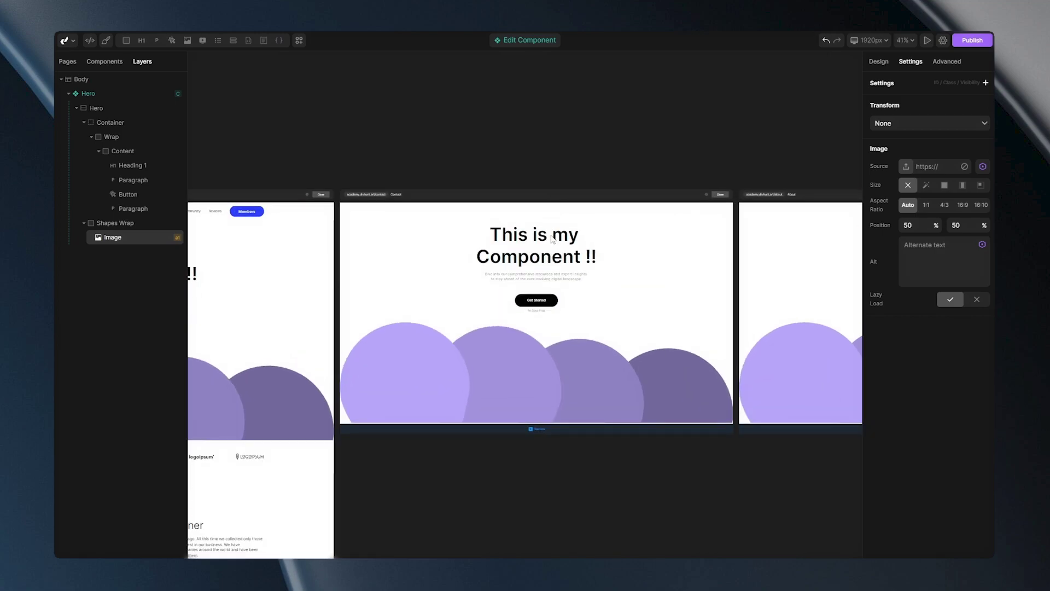
pyautogui.click(546, 280)
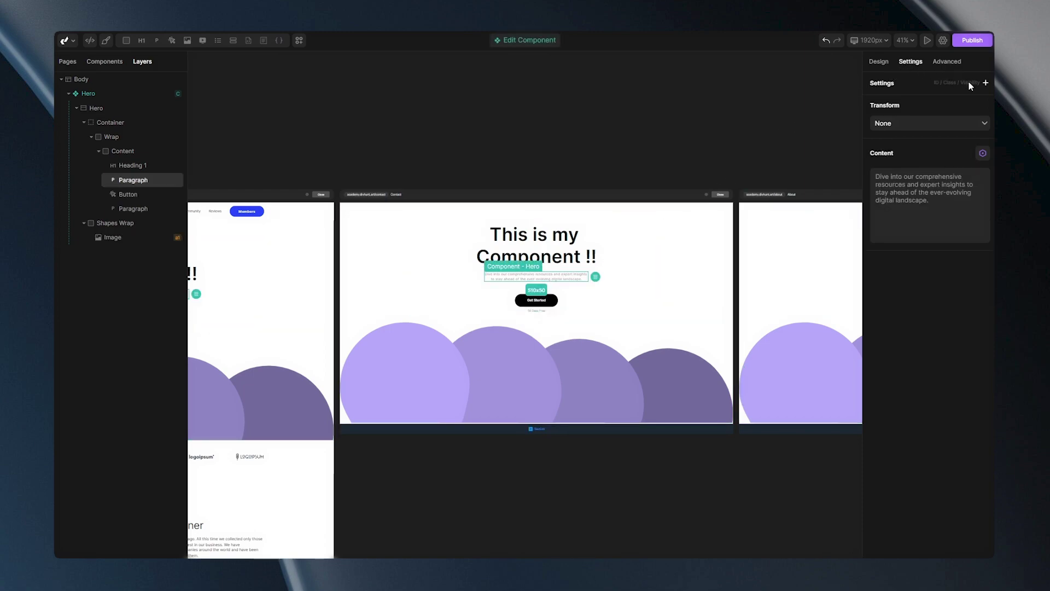
pyautogui.click(985, 84)
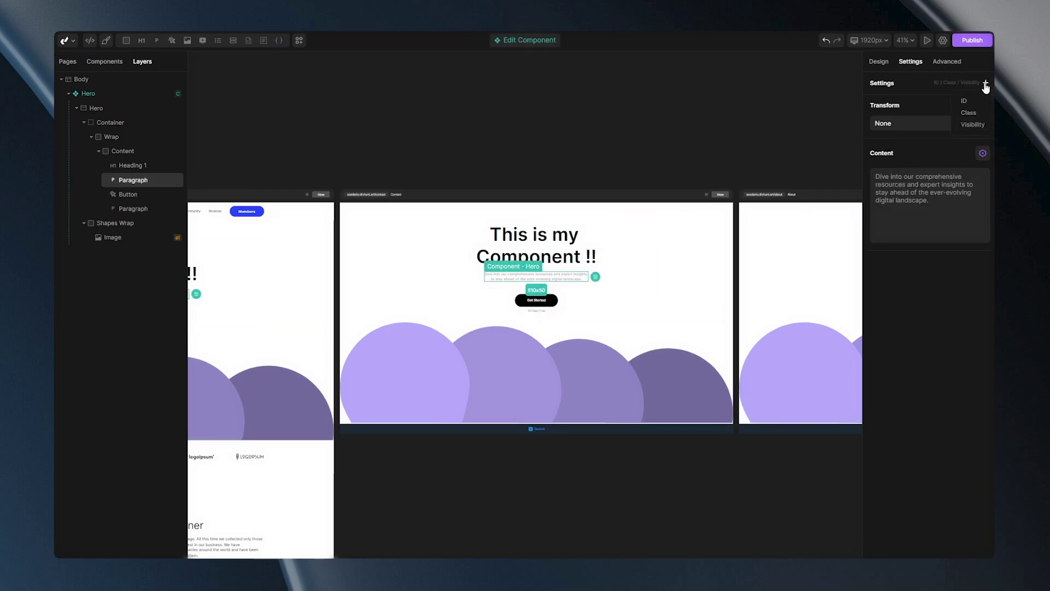
pyautogui.click(973, 125)
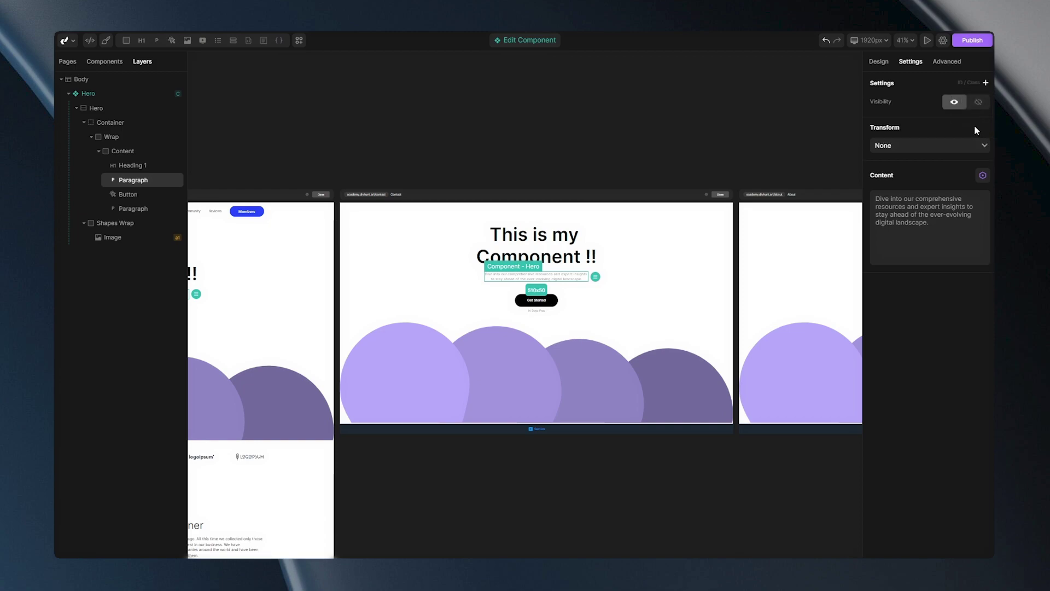
pyautogui.click(978, 104)
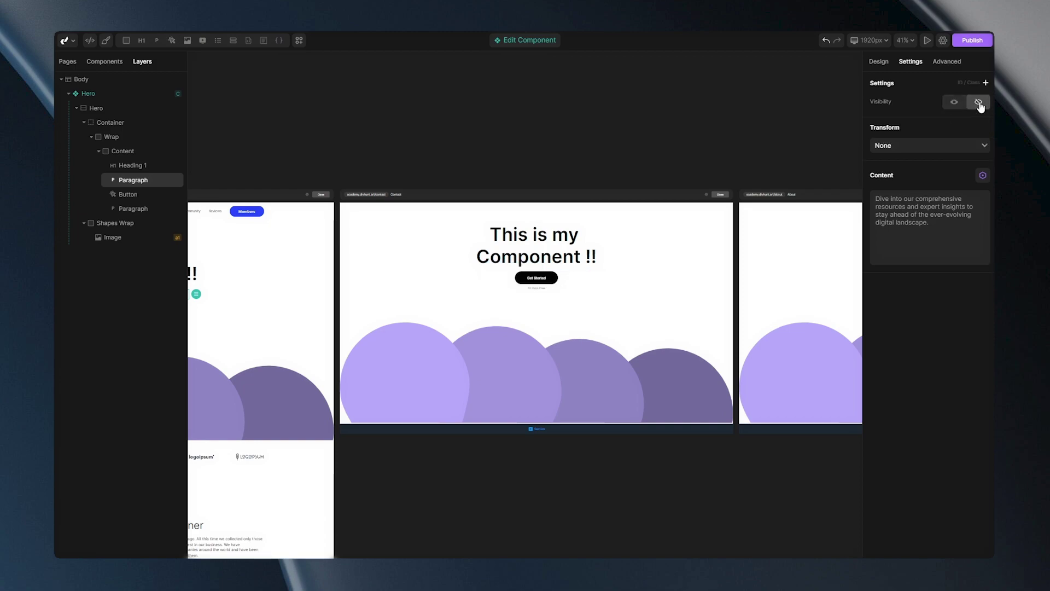
# Give the heading in the Contact page's Hero instance the ID "test".
pyautogui.scroll(-5, 788, 136)
pyautogui.scroll(2, 683, 147)
pyautogui.moveTo(684, 147); pyautogui.dragTo(546, 162)
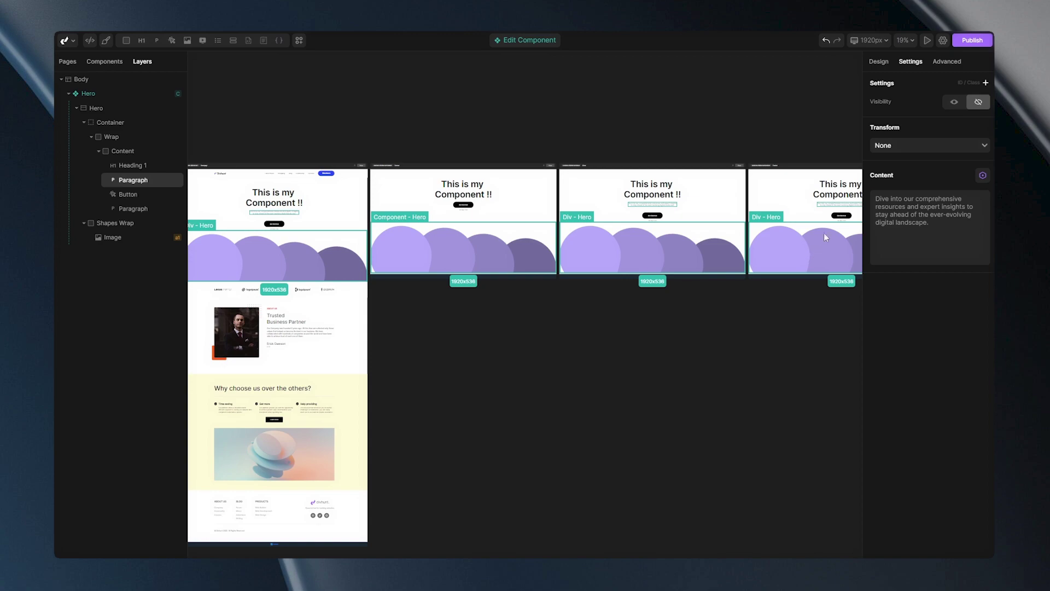
pyautogui.moveTo(286, 129); pyautogui.dragTo(568, 131)
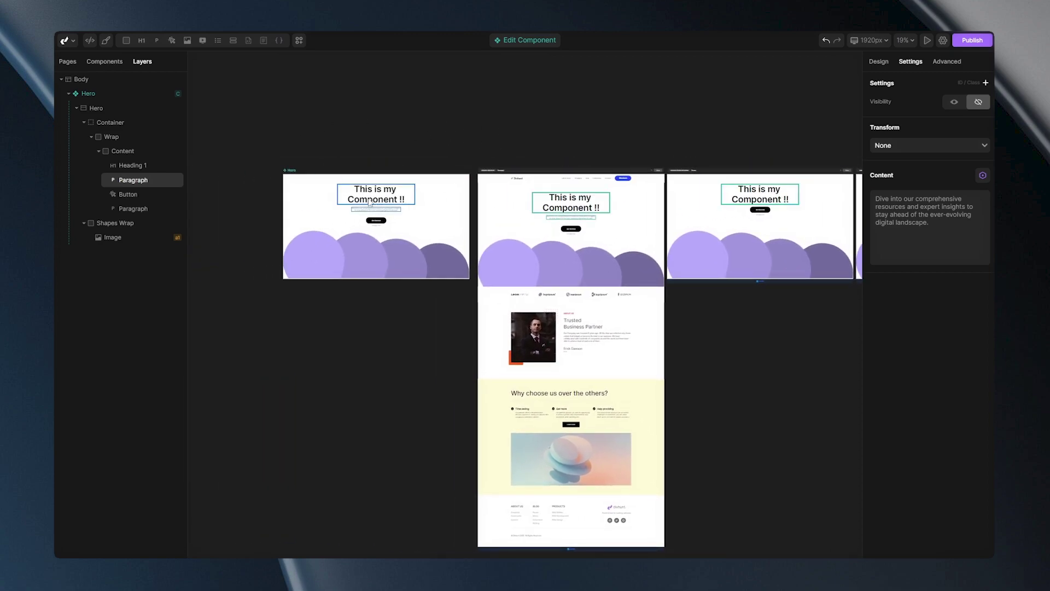
pyautogui.moveTo(795, 119); pyautogui.dragTo(596, 106)
pyautogui.scroll(2, 589, 114)
pyautogui.scroll(5, 603, 112)
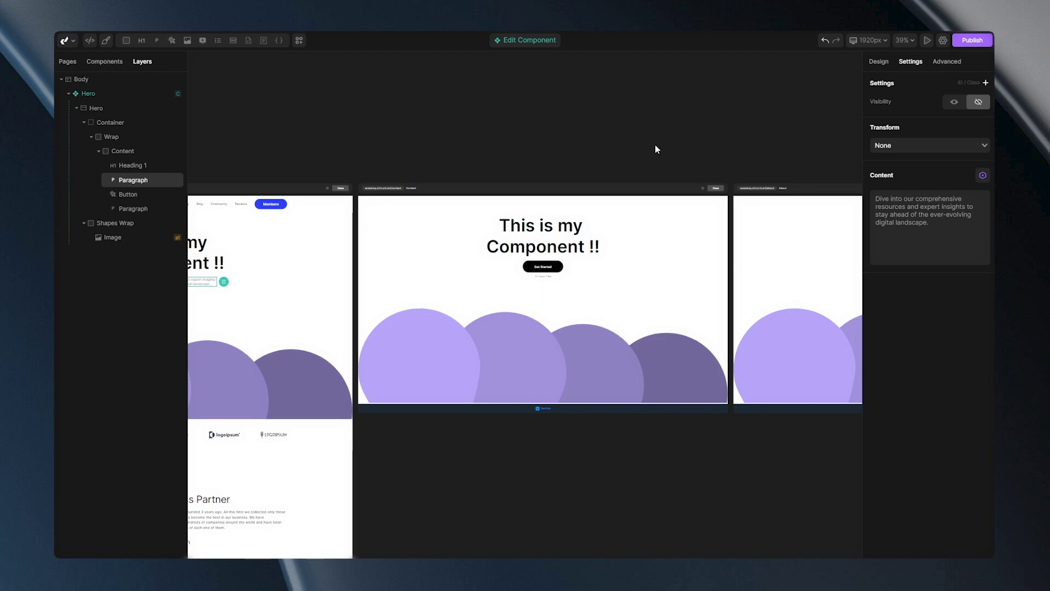
pyautogui.press('Up')
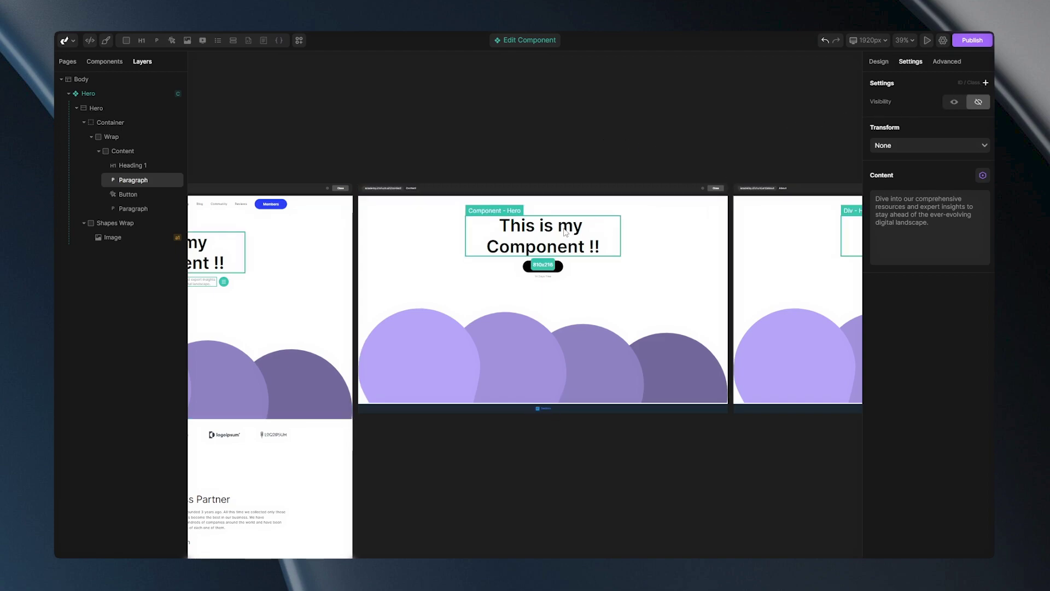
pyautogui.click(986, 82)
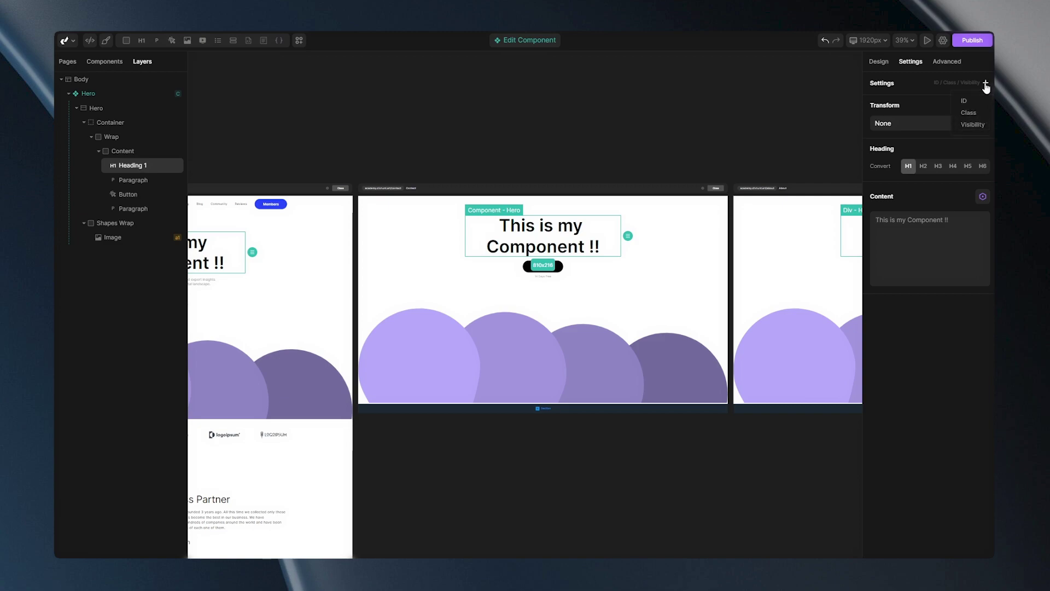
pyautogui.click(973, 103)
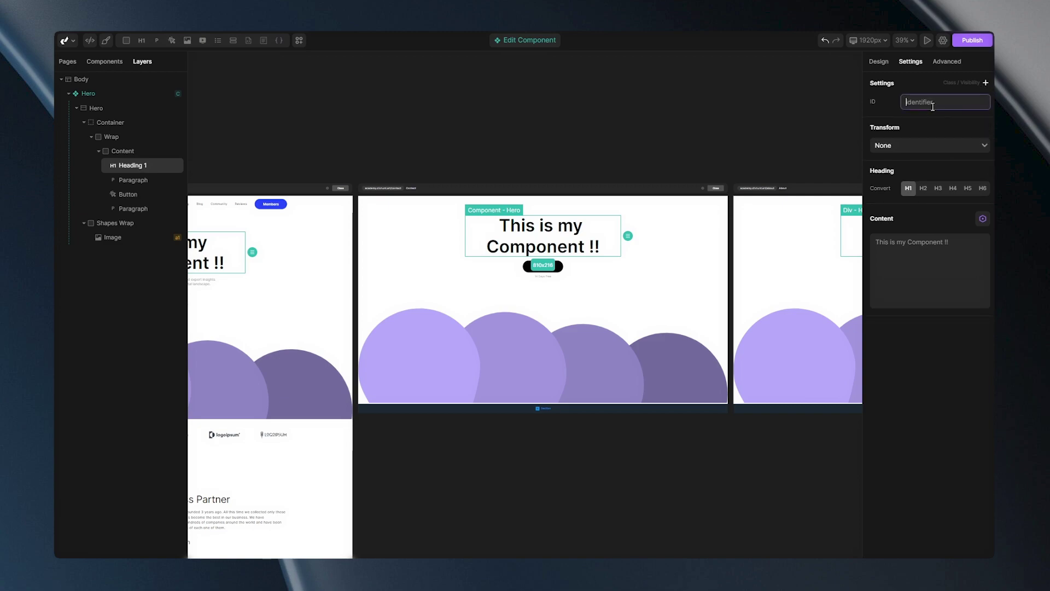
pyautogui.write('test')
pyautogui.click(907, 127)
# Compare the heading's ID on the other pages, and delete the id attribute from the Contact instance's heading.
pyautogui.hscroll(3, 598, 134)
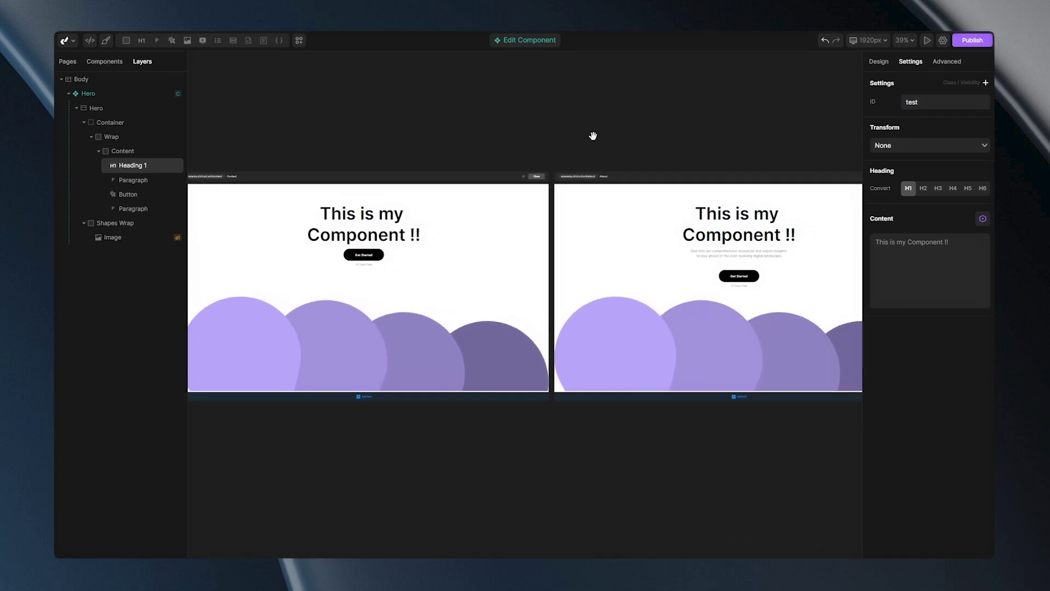
pyautogui.hscroll(4, 553, 108)
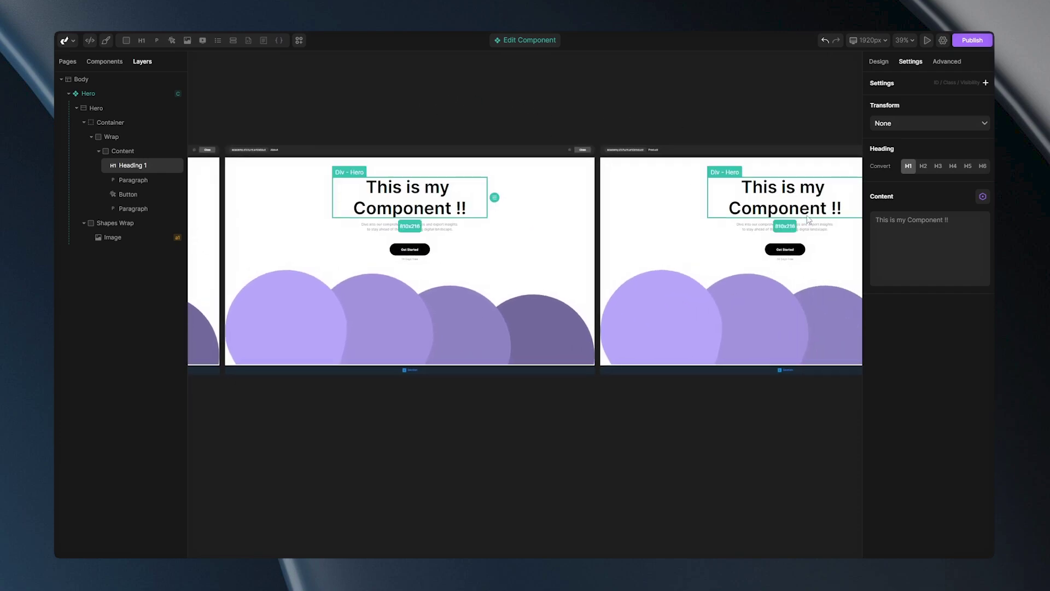
pyautogui.hscroll(-6, 326, 106)
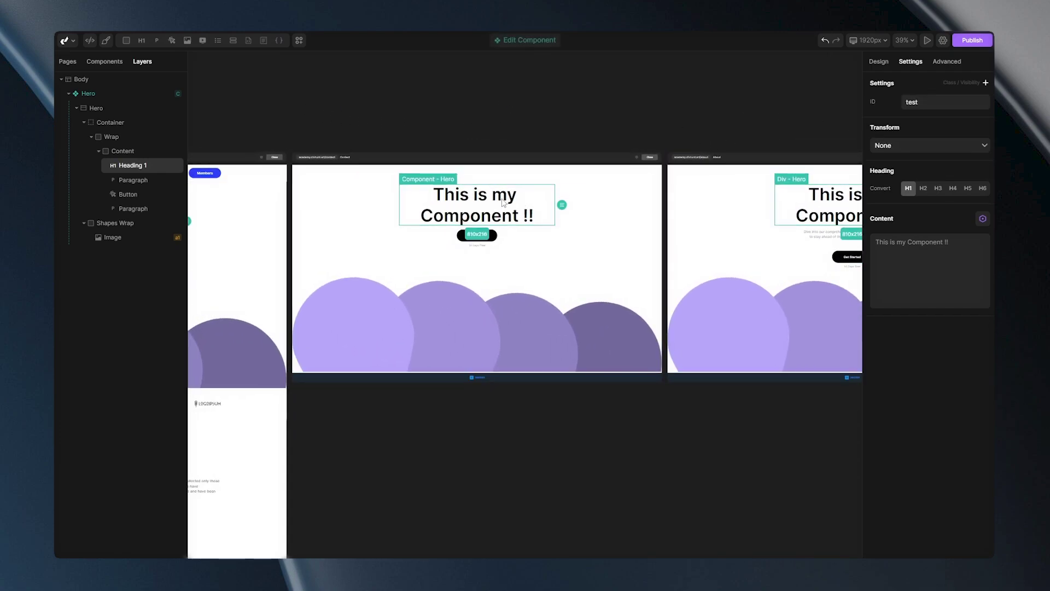
pyautogui.click(946, 62)
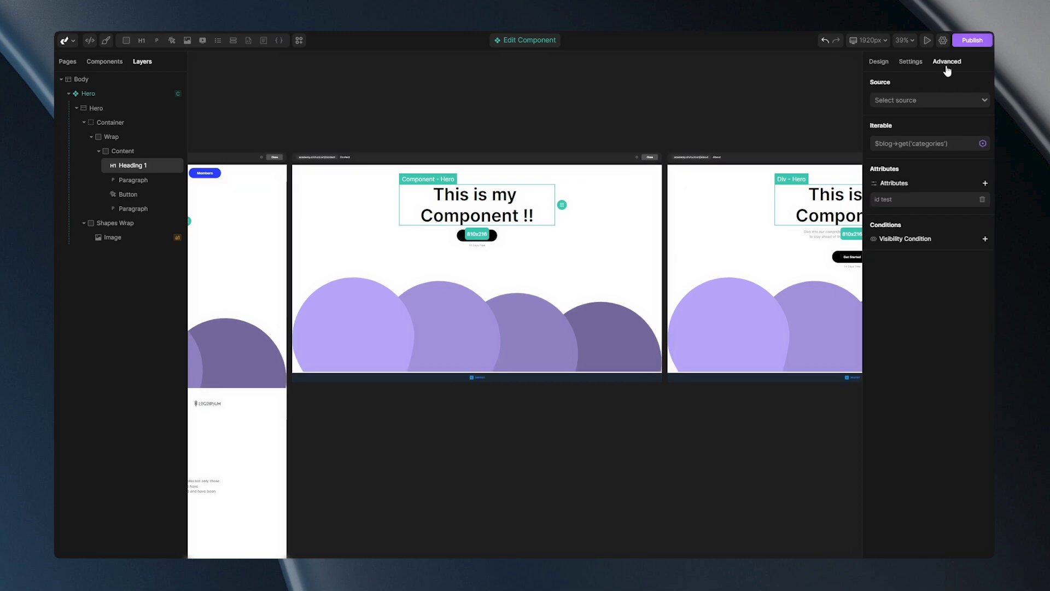
pyautogui.click(982, 199)
# Add a custom attribute with key "component" and value "testing" to the Contact instance's heading.
pyautogui.click(985, 184)
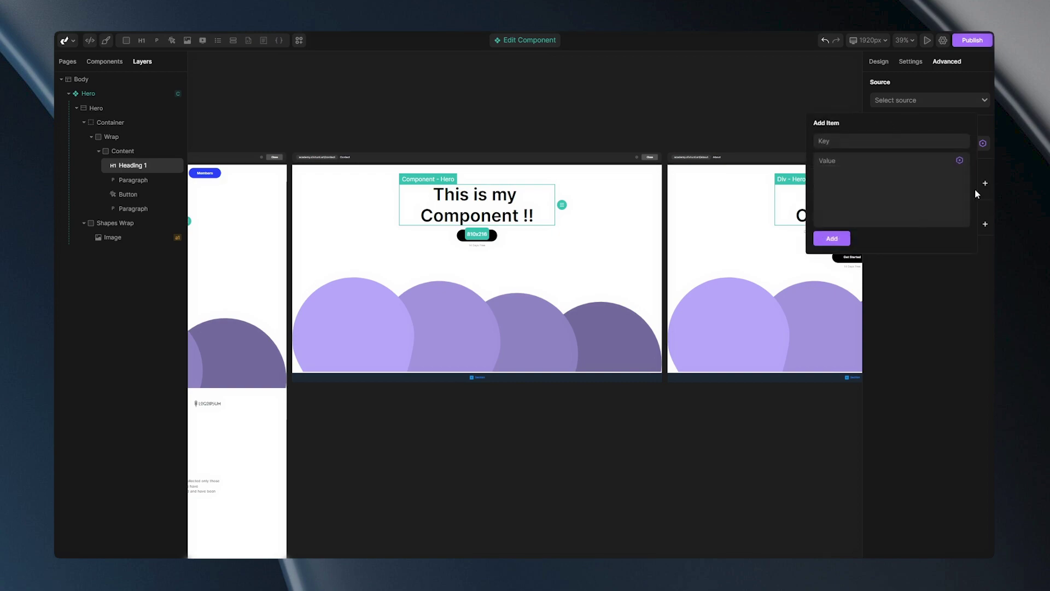
pyautogui.click(845, 143)
pyautogui.write('component')
pyautogui.press('Tab')
pyautogui.write('testing')
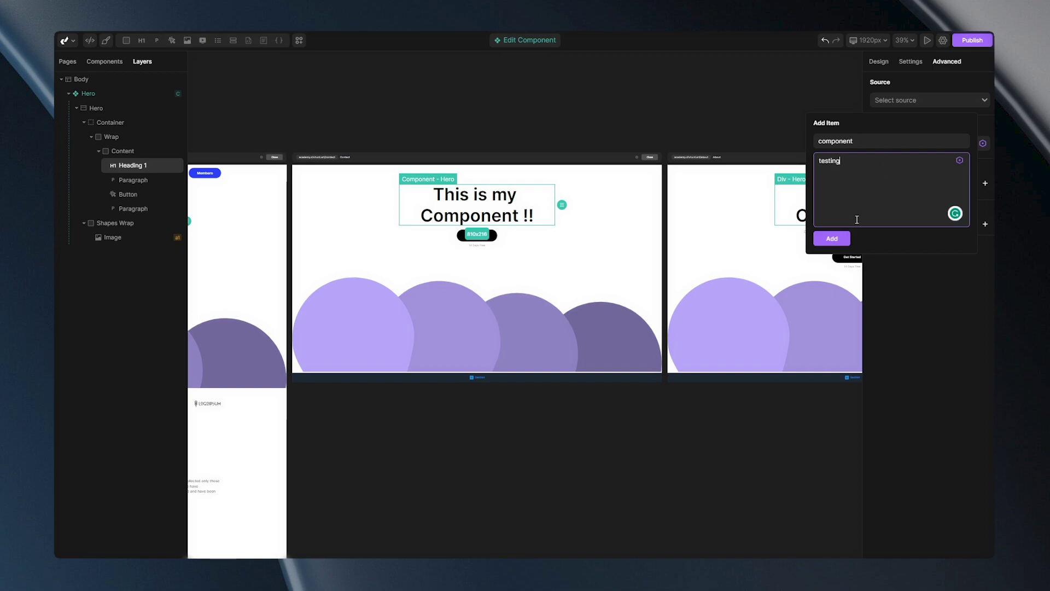
pyautogui.click(840, 244)
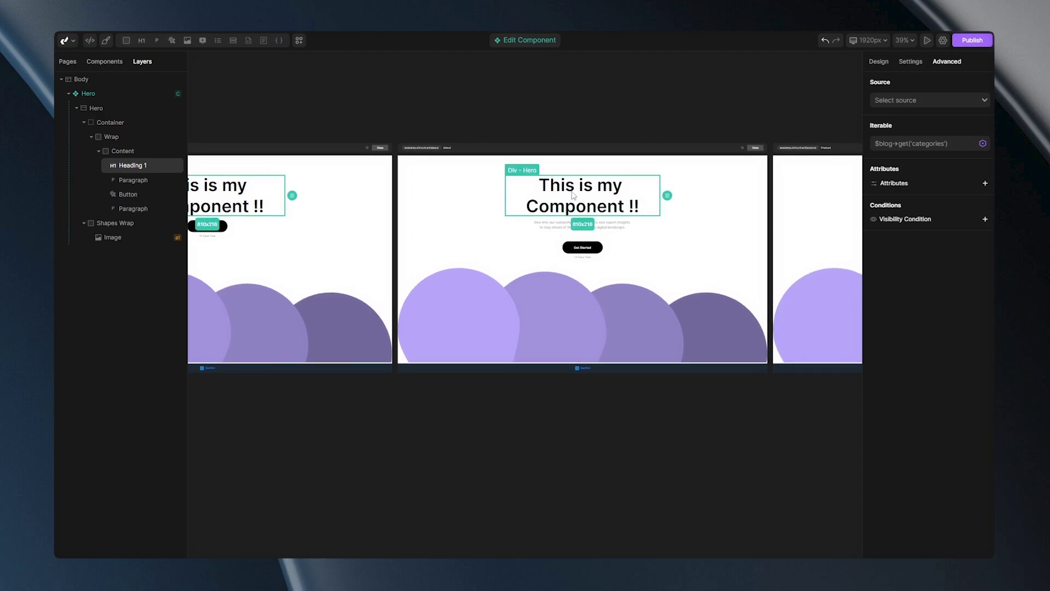
# Set the Hero heading's text color to red, rgba(218,5,5,1), from the Contact page's instance.
pyautogui.moveTo(361, 107); pyautogui.dragTo(605, 114)
pyautogui.moveTo(504, 129); pyautogui.dragTo(619, 128)
pyautogui.click(911, 62)
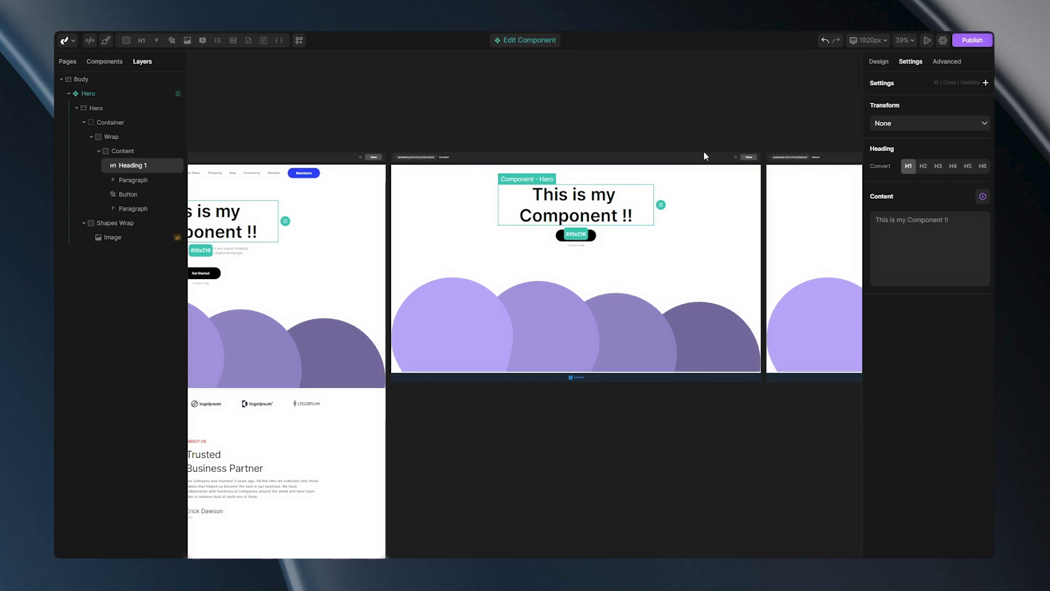
pyautogui.click(874, 65)
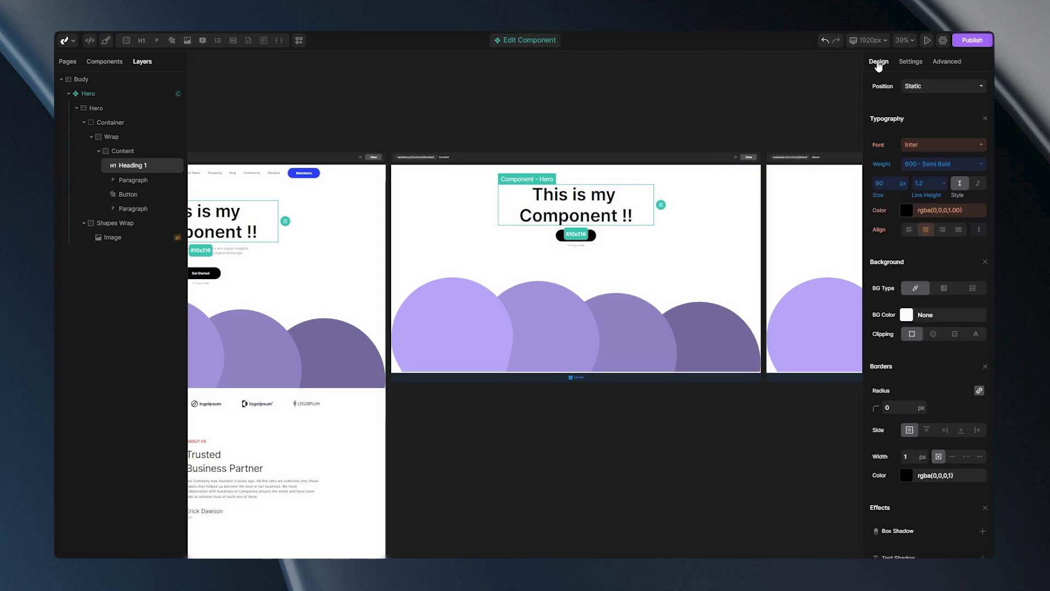
pyautogui.click(907, 211)
pyautogui.click(954, 229)
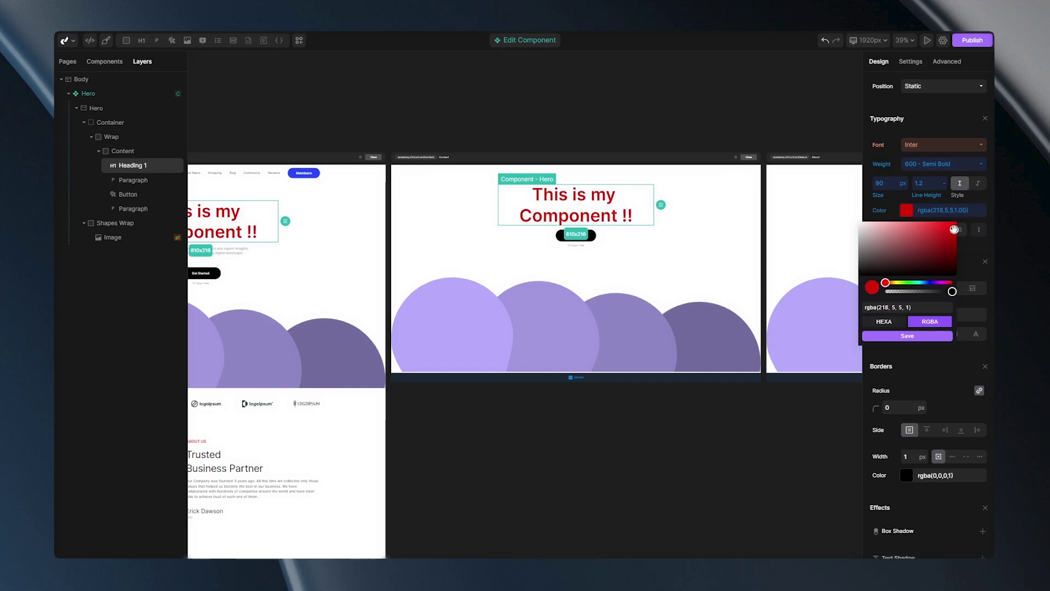
pyautogui.click(907, 336)
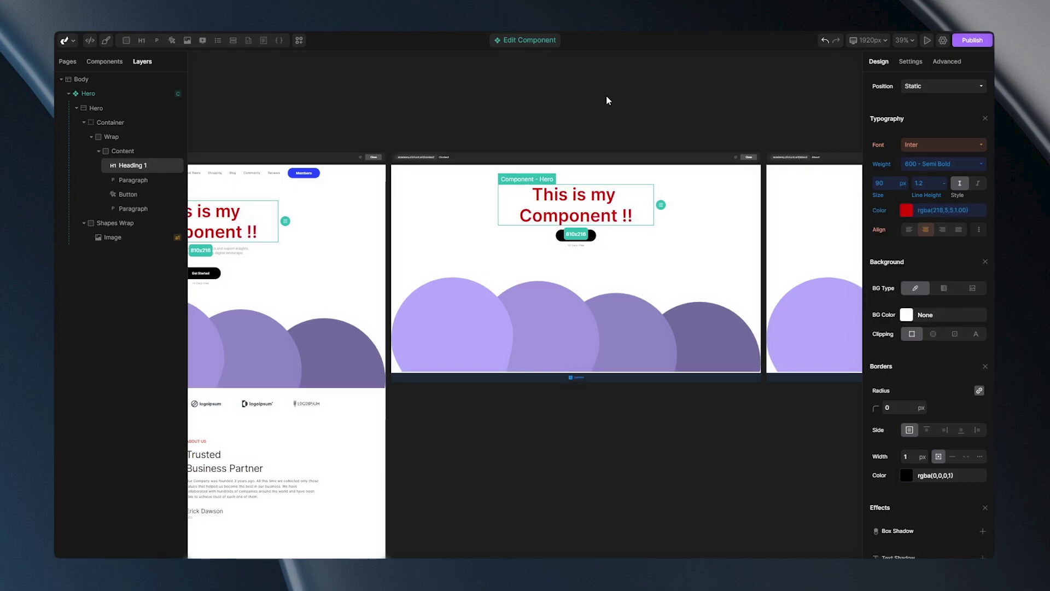
# Check the heading color across all pages and remove the red color from the heading's tag style.
pyautogui.scroll(-2, 603, 97)
pyautogui.scroll(-3, 604, 101)
pyautogui.moveTo(681, 215); pyautogui.dragTo(614, 266)
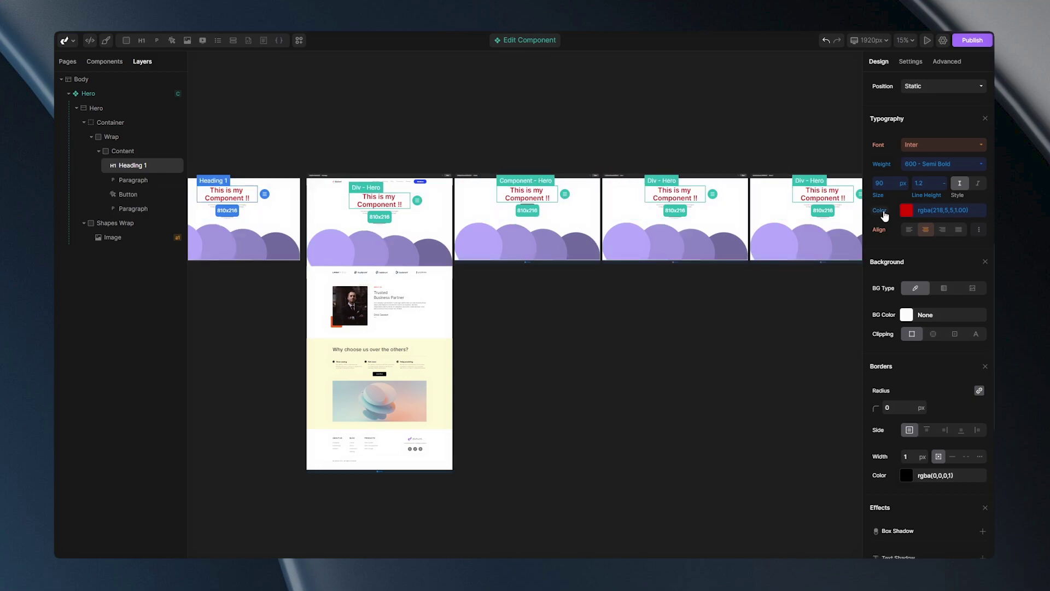
pyautogui.press('Escape')
# Add a new class named "font-red" to the heading in the Contact page's Hero instance.
pyautogui.scroll(5, 501, 221)
pyautogui.scroll(4, 501, 220)
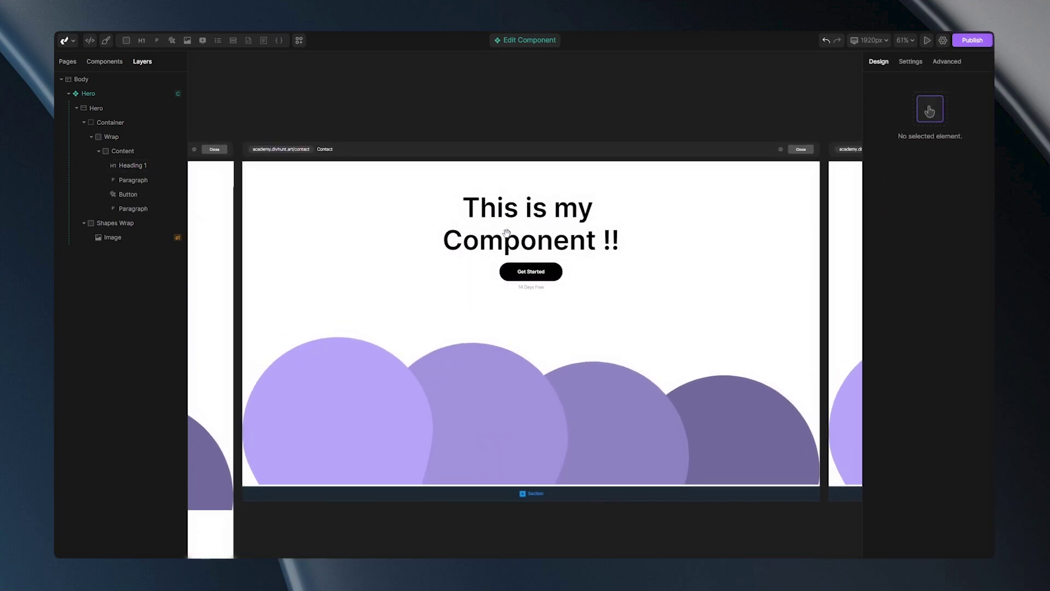
pyautogui.click(525, 224)
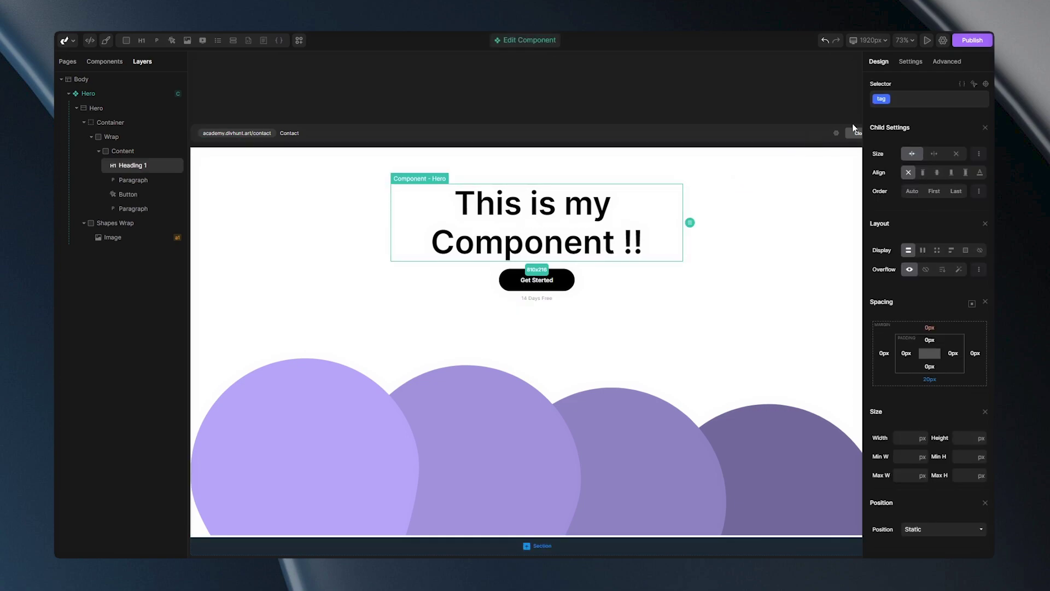
pyautogui.click(918, 100)
pyautogui.write('font-red')
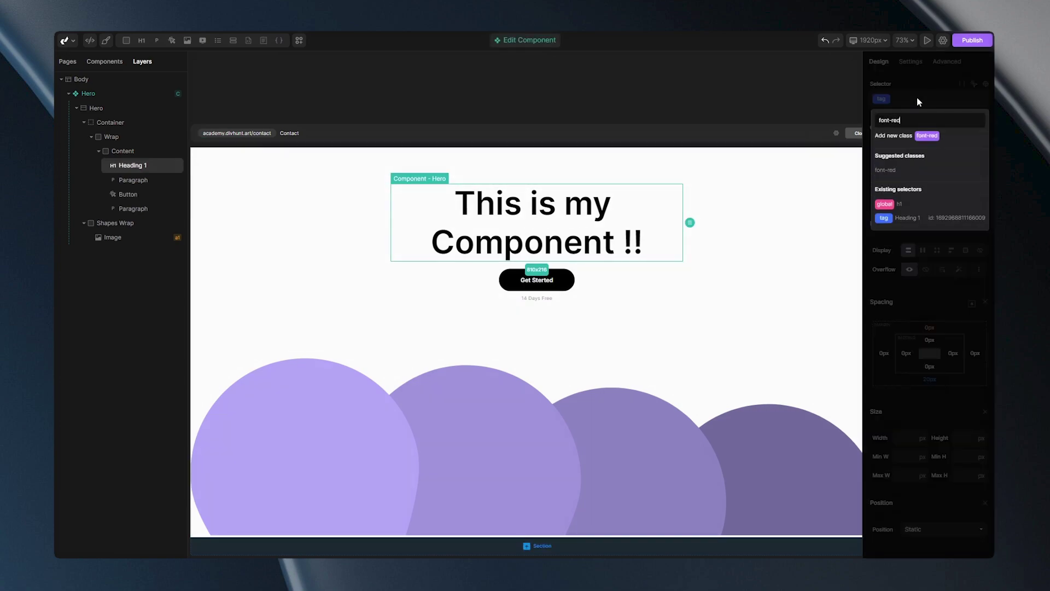
pyautogui.press('Return')
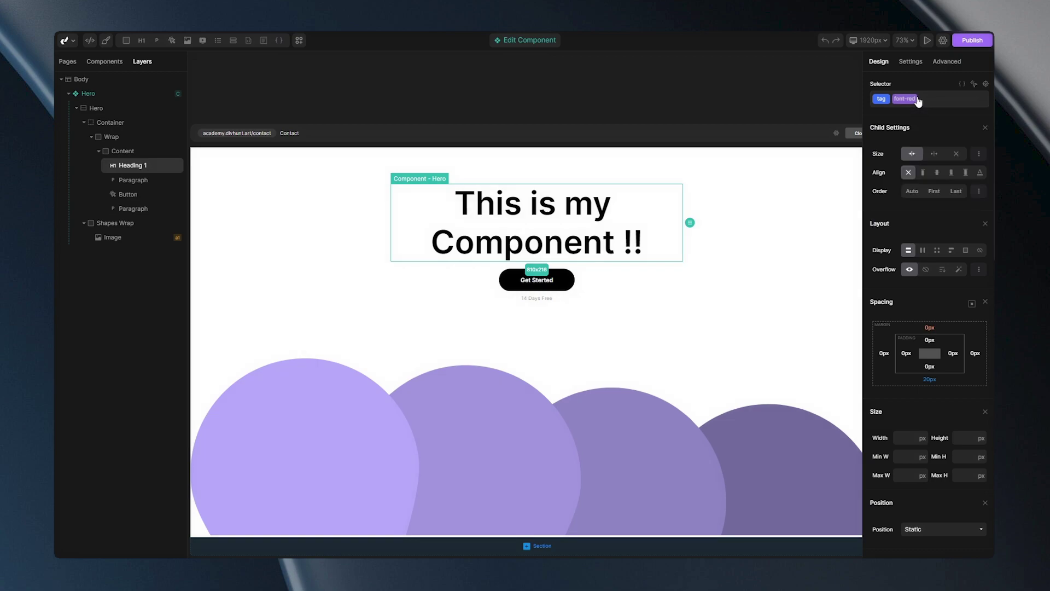
# Set the font-red class's text color to red, rgba(255,0,0,1).
pyautogui.click(907, 99)
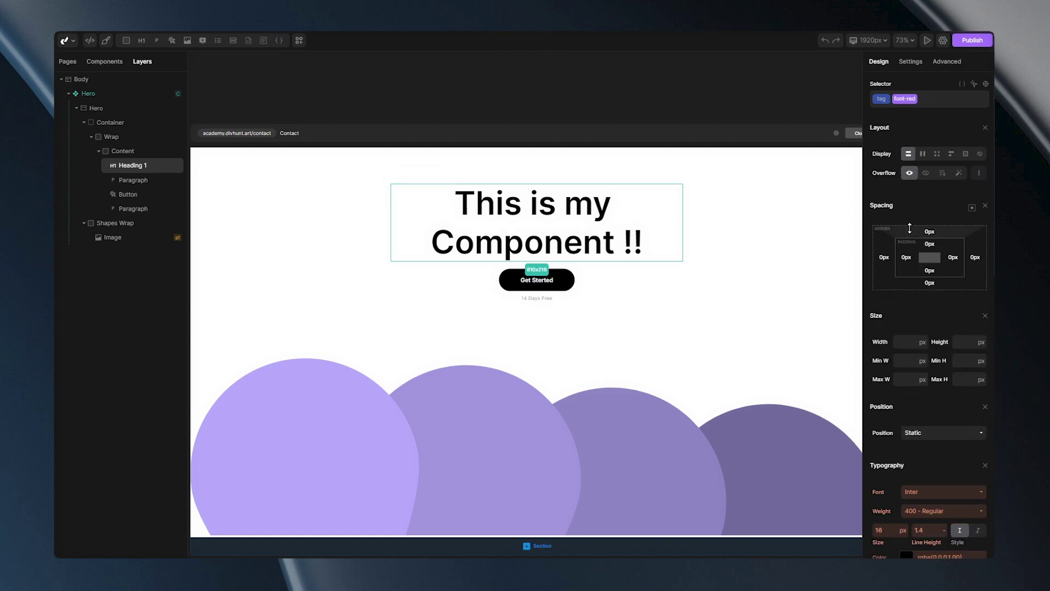
pyautogui.scroll(-5, 908, 246)
pyautogui.click(904, 359)
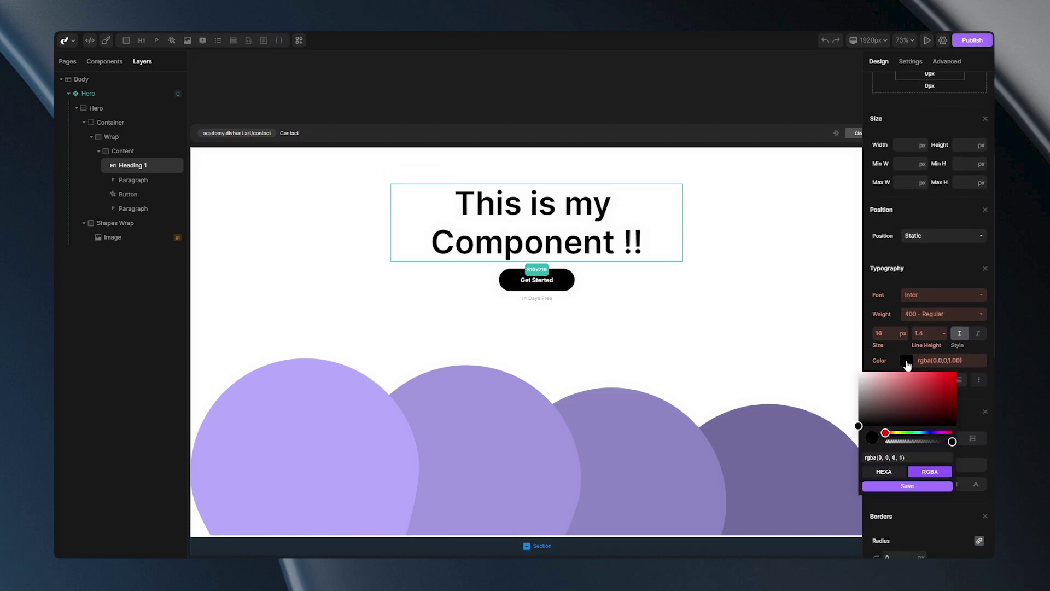
pyautogui.click(957, 372)
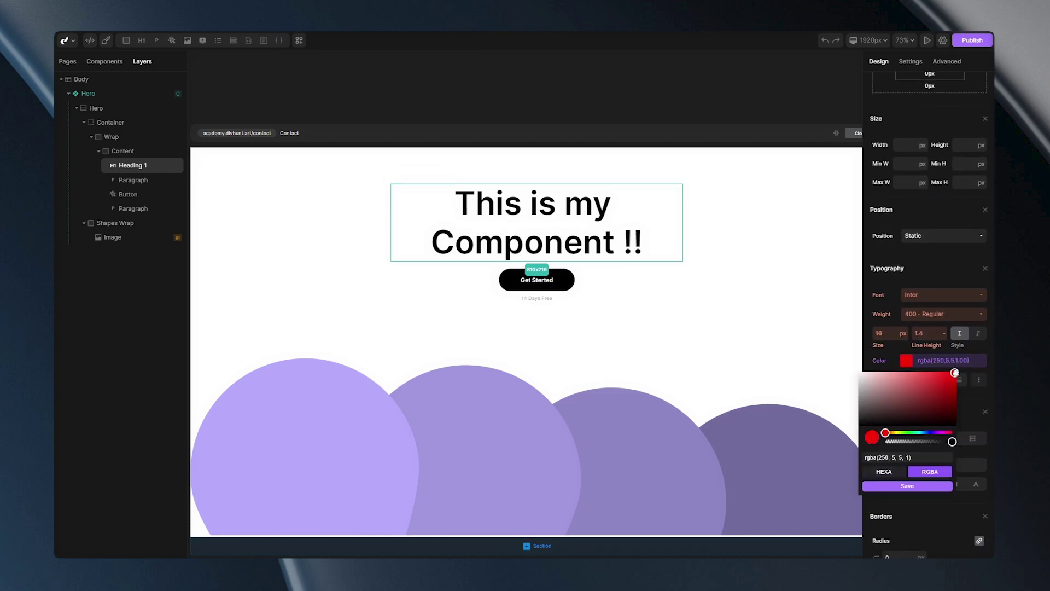
pyautogui.click(908, 486)
# Turn off the Instance option for the Hero component on the Contact page.
pyautogui.scroll(-5, 557, 181)
pyautogui.scroll(-3, 557, 181)
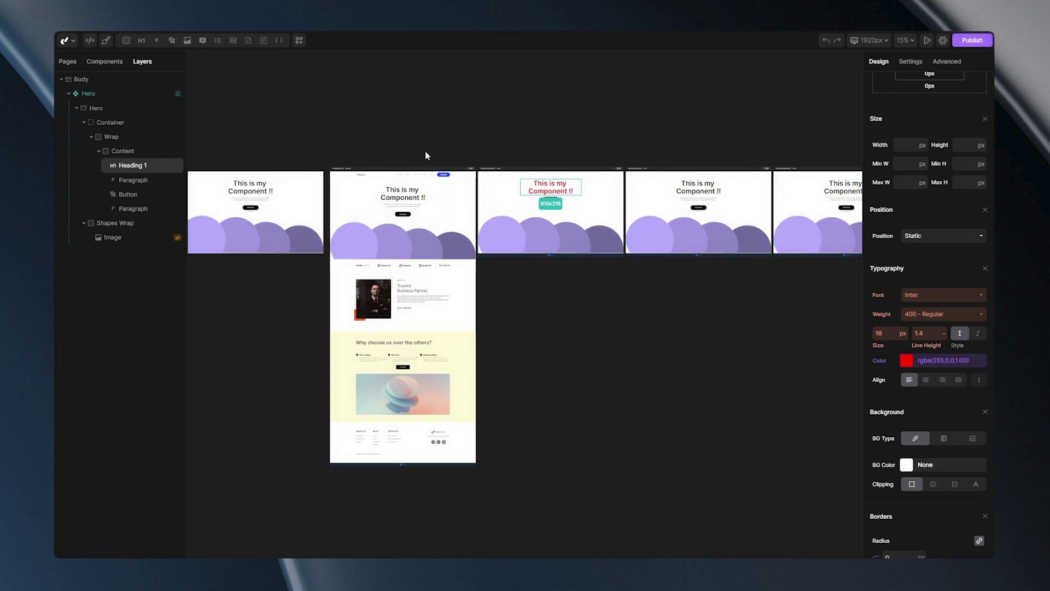
pyautogui.scroll(-1, 571, 343)
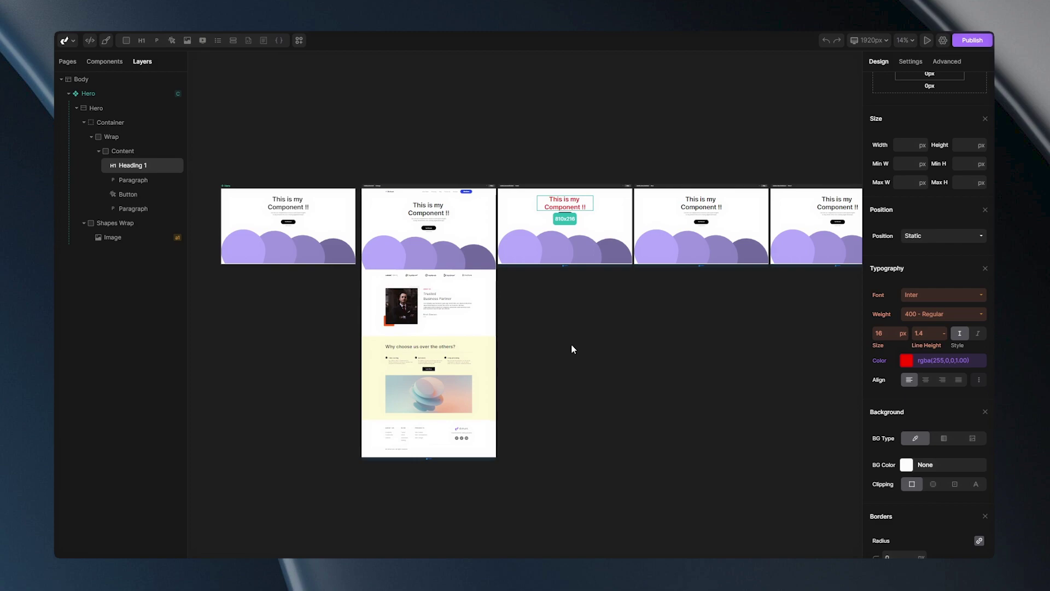
pyautogui.click(509, 213)
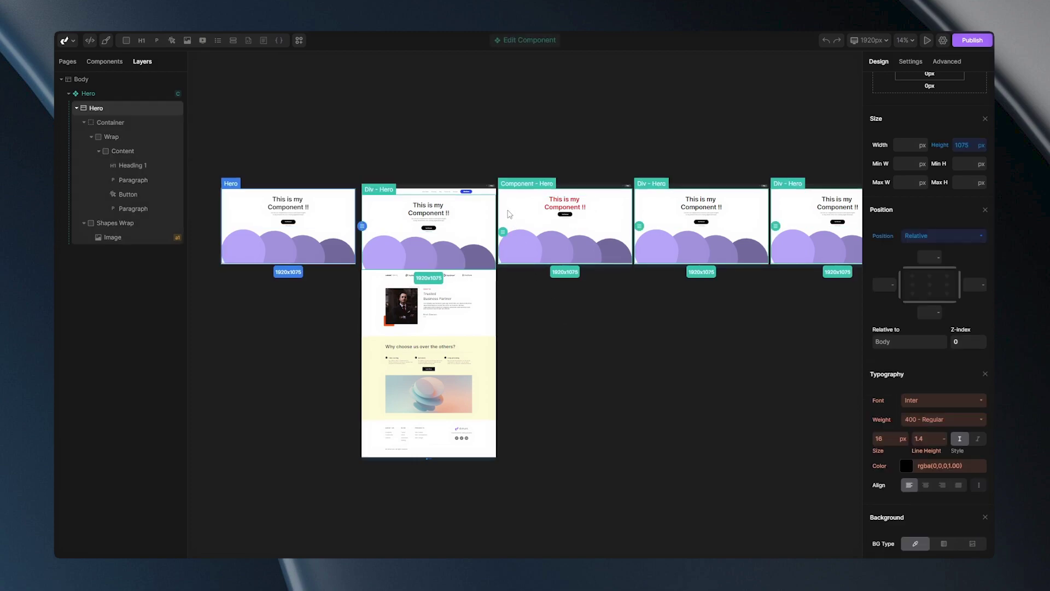
pyautogui.click(112, 101)
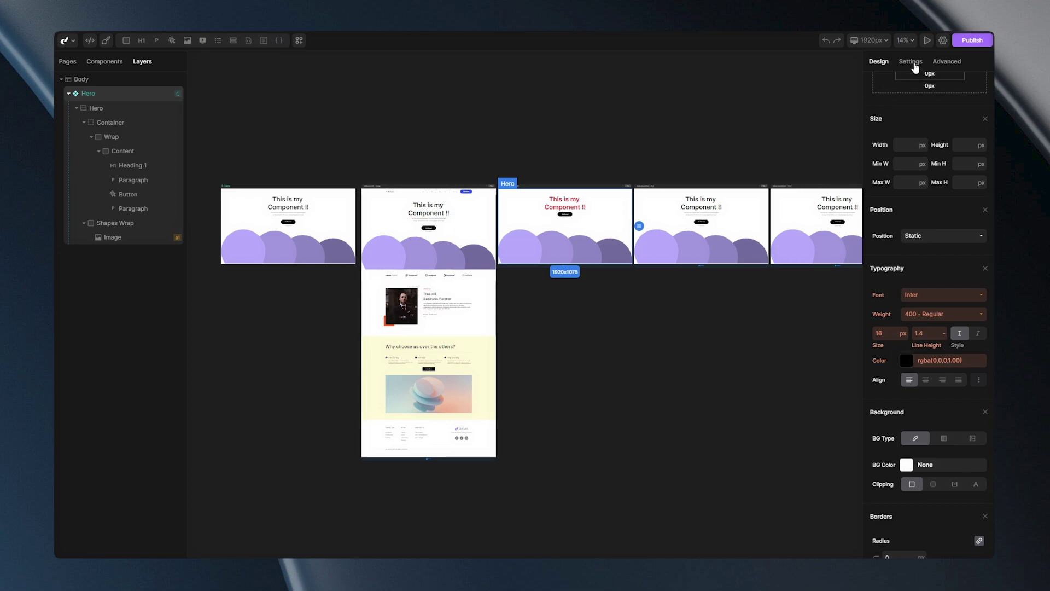
pyautogui.click(911, 62)
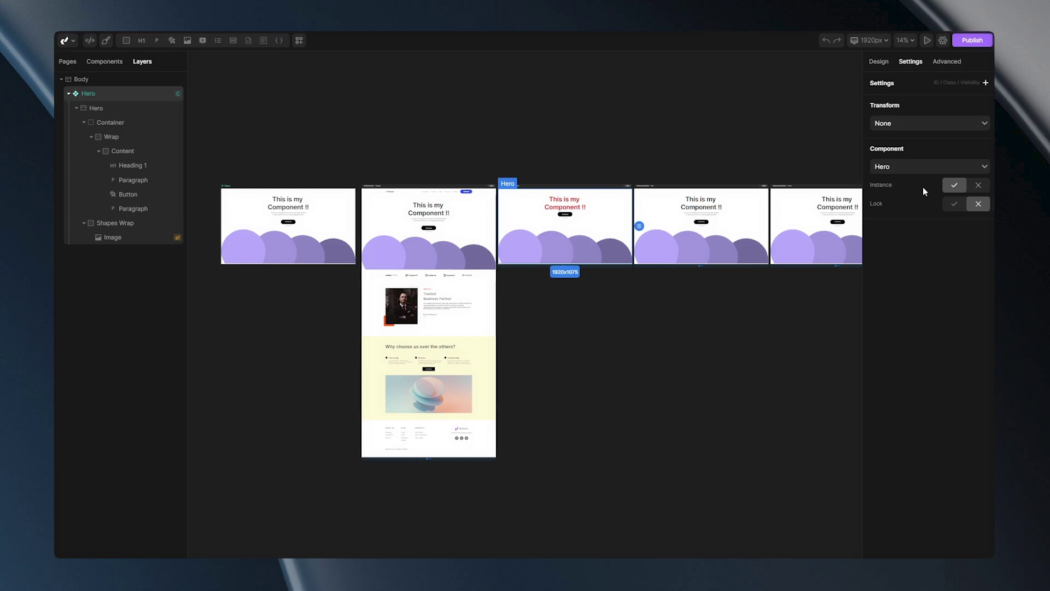
pyautogui.click(979, 186)
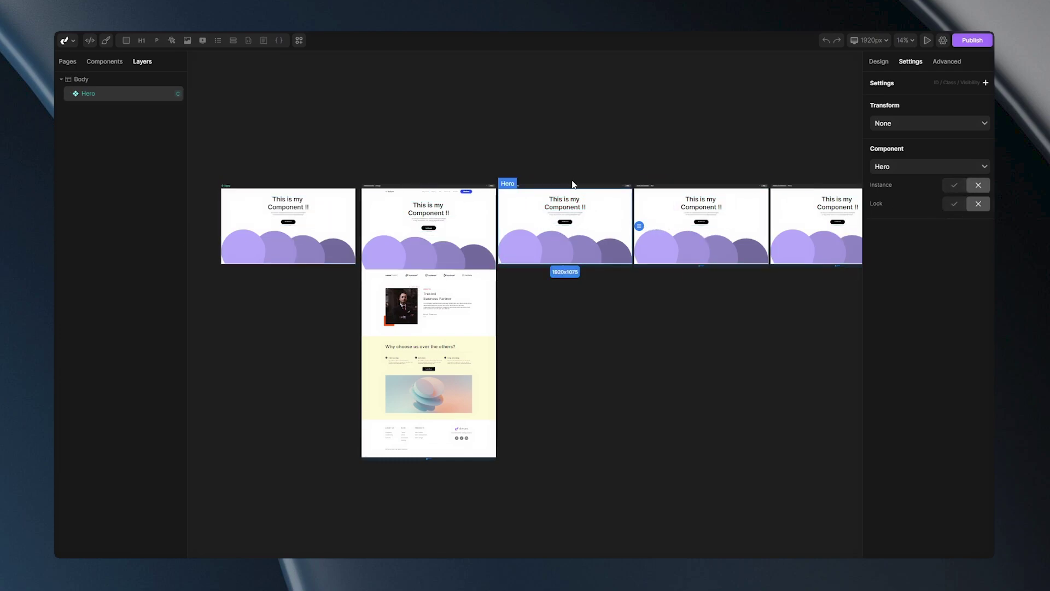
# Change the heading text to "This is my Component !! Again" in the main Hero component, opened from the Contact page.
pyautogui.scroll(3, 570, 178)
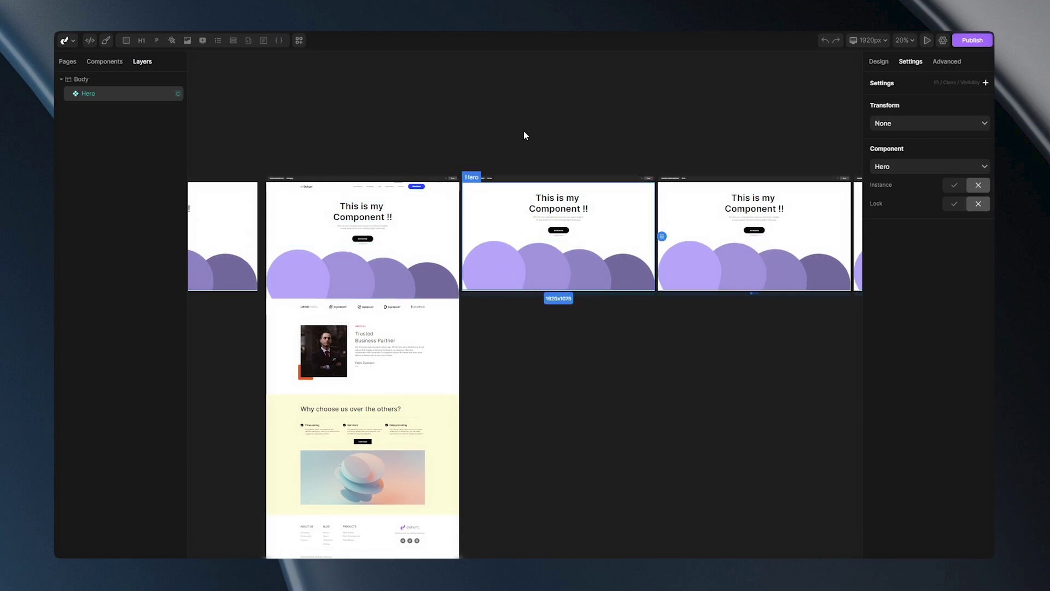
pyautogui.scroll(-2, 482, 129)
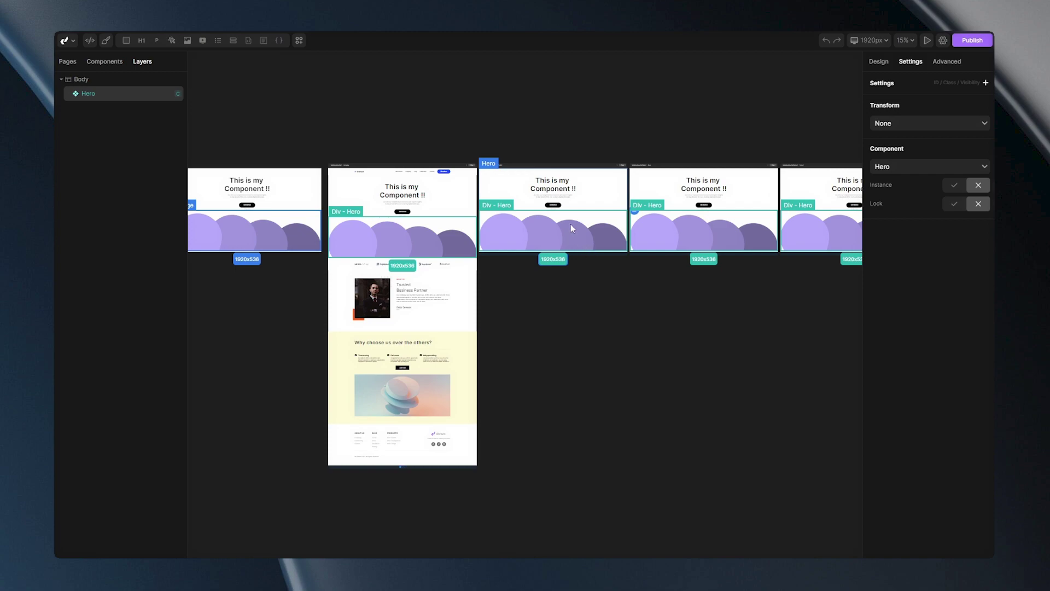
pyautogui.doubleClick(558, 190)
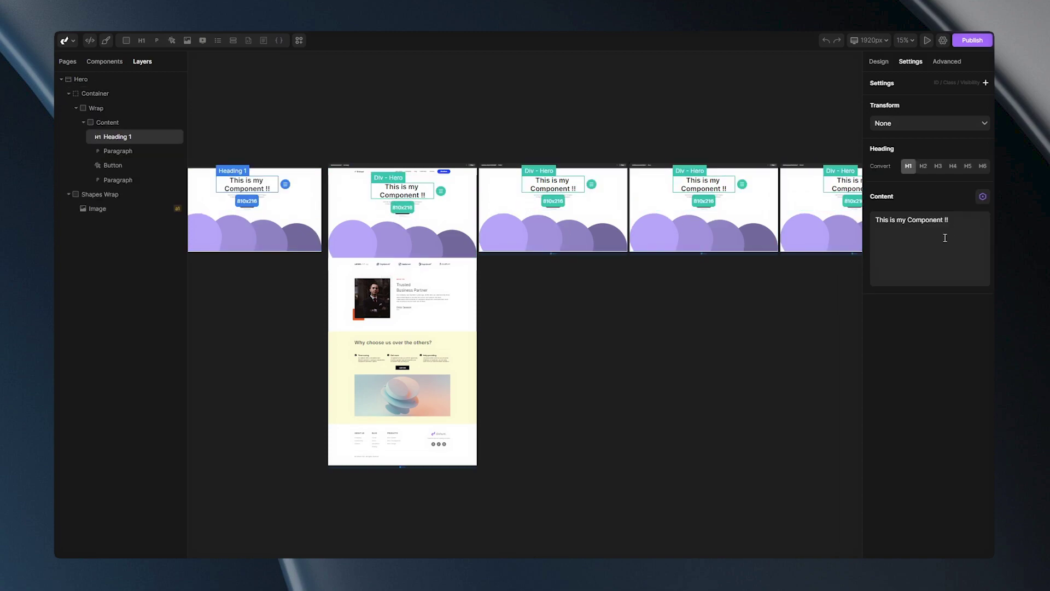
pyautogui.click(958, 221)
pyautogui.write('Again')
pyautogui.click(776, 288)
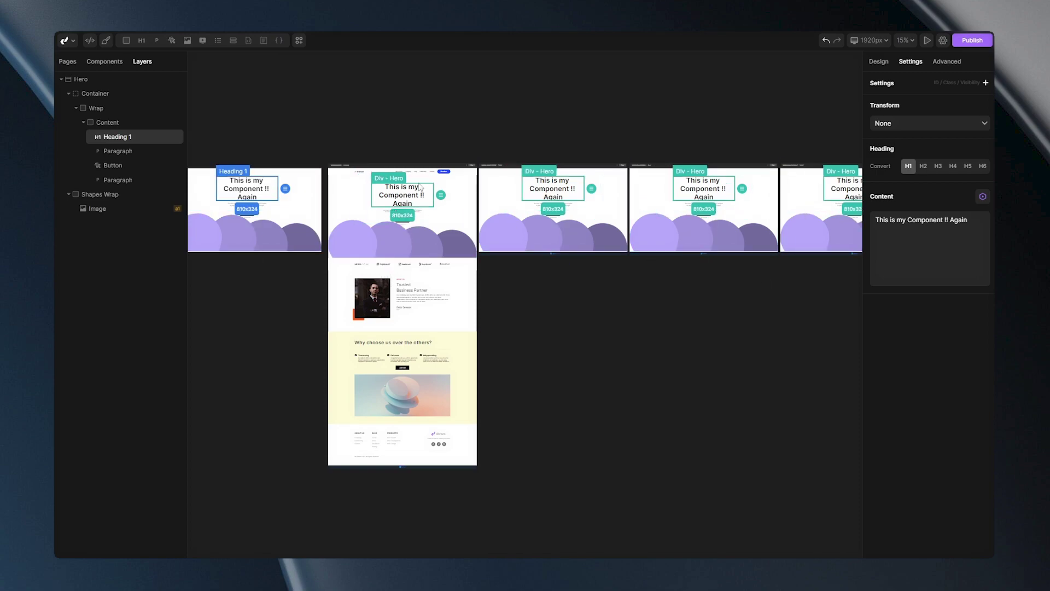